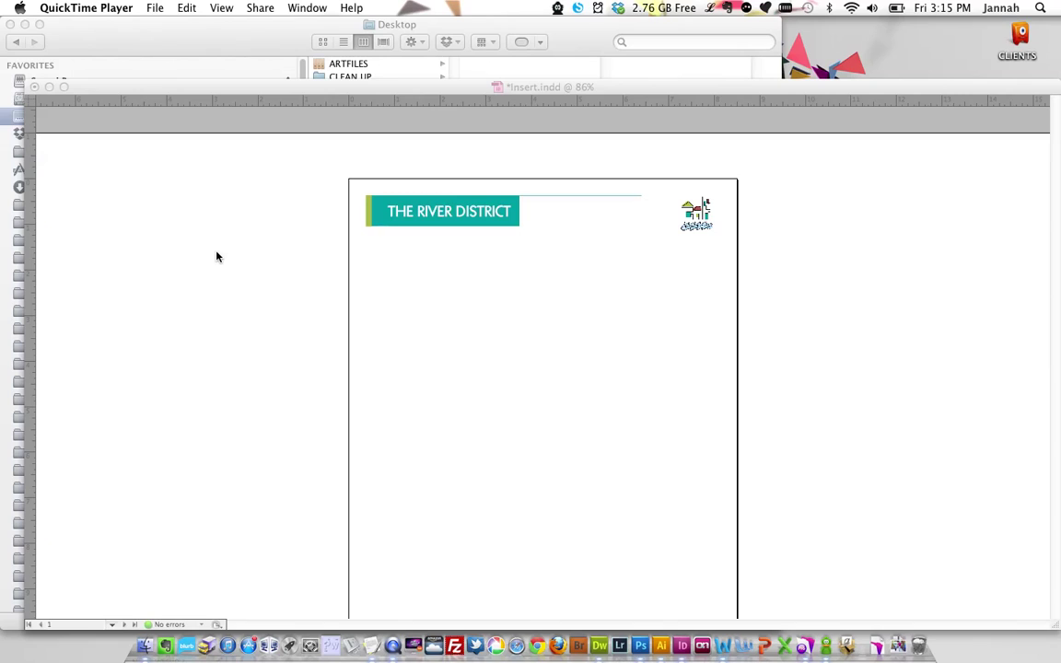
- Bring the Insert.indd letterhead to the front in InDesign and review pages 1 and 2
left_click(216, 257)
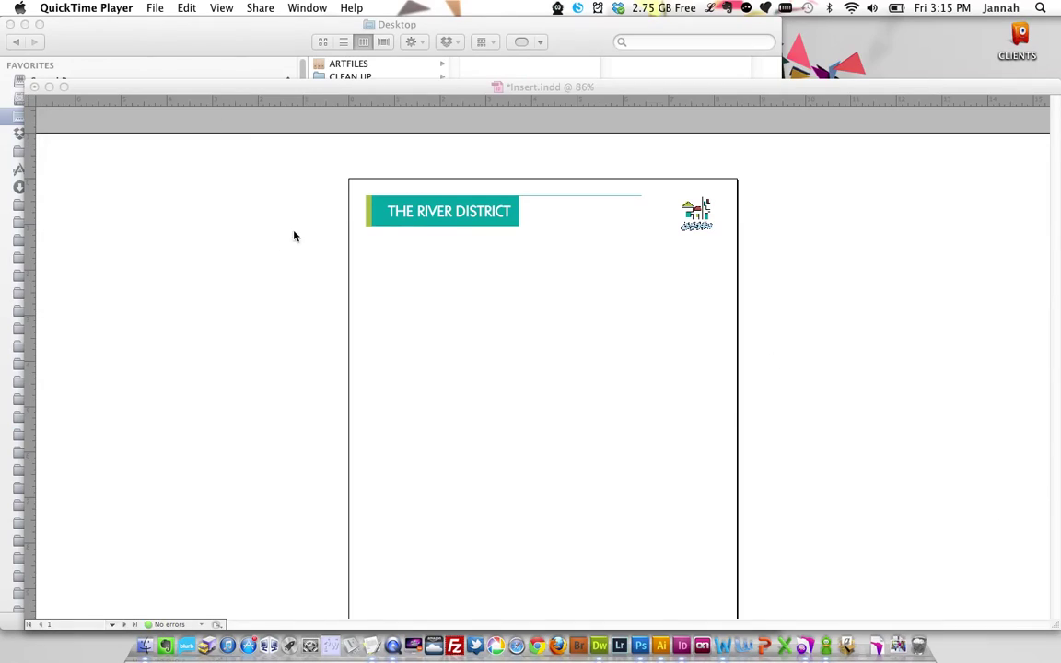
left_click(272, 257)
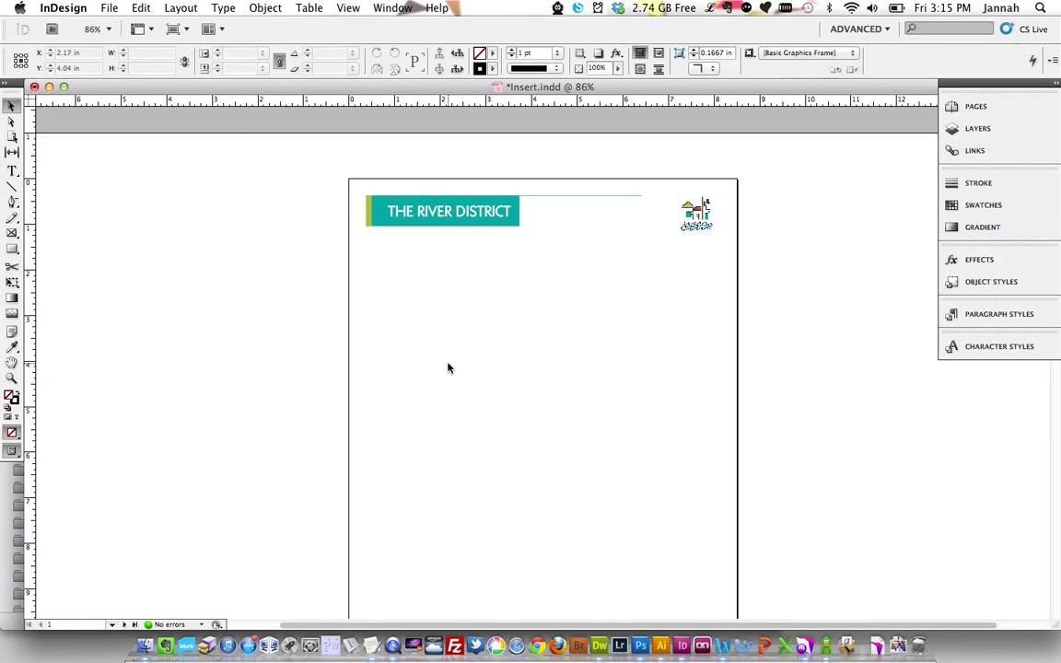
scroll(448, 369, "down", 15)
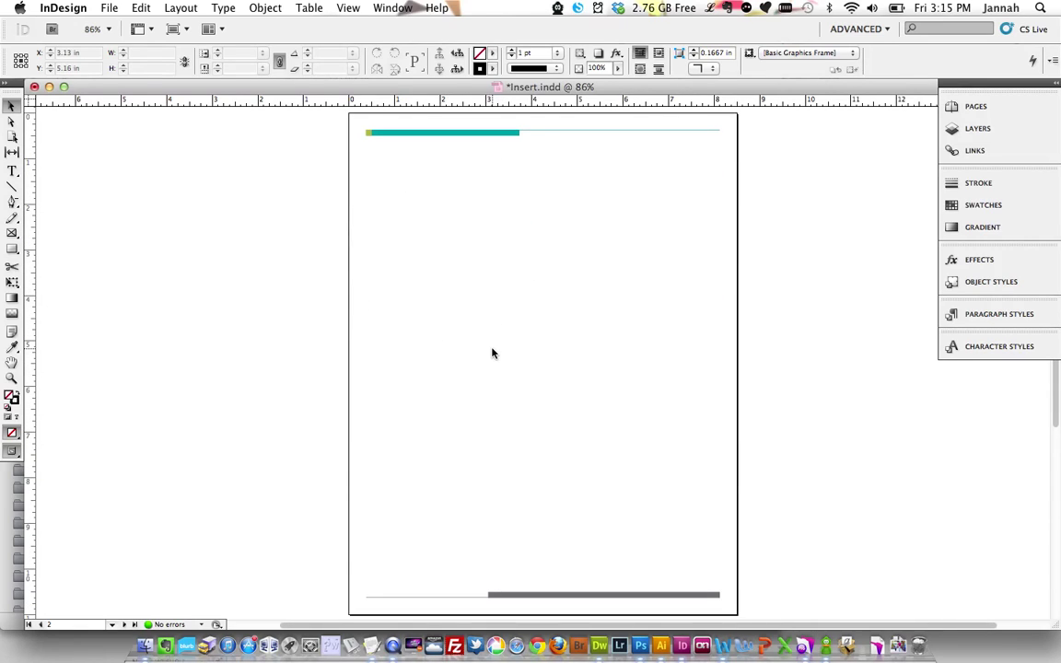
scroll(492, 353, "up", 15)
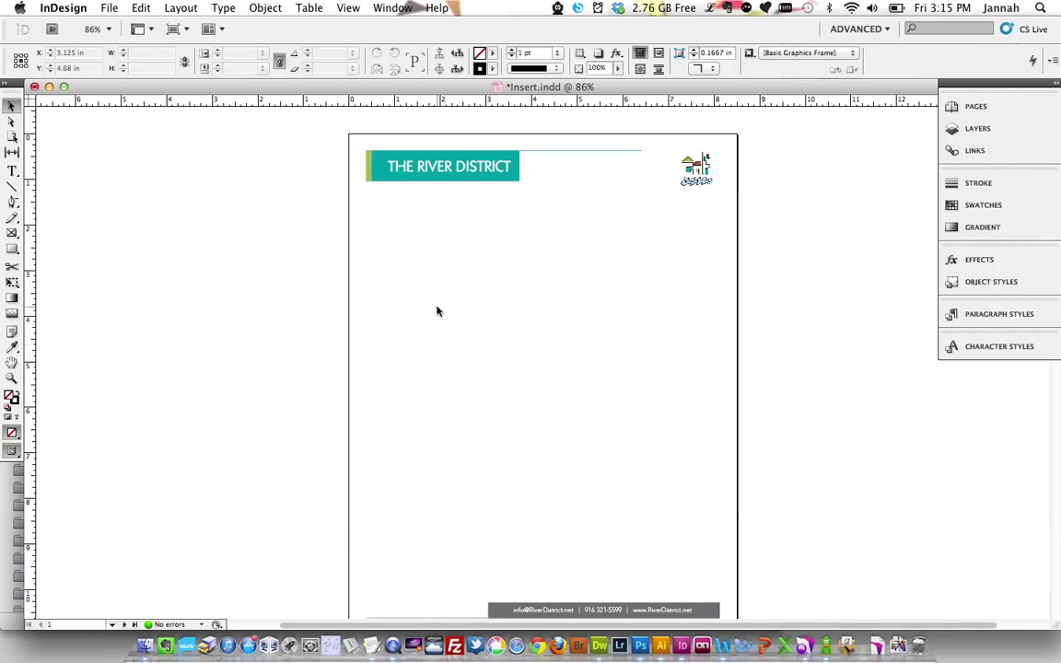
left_click(110, 8)
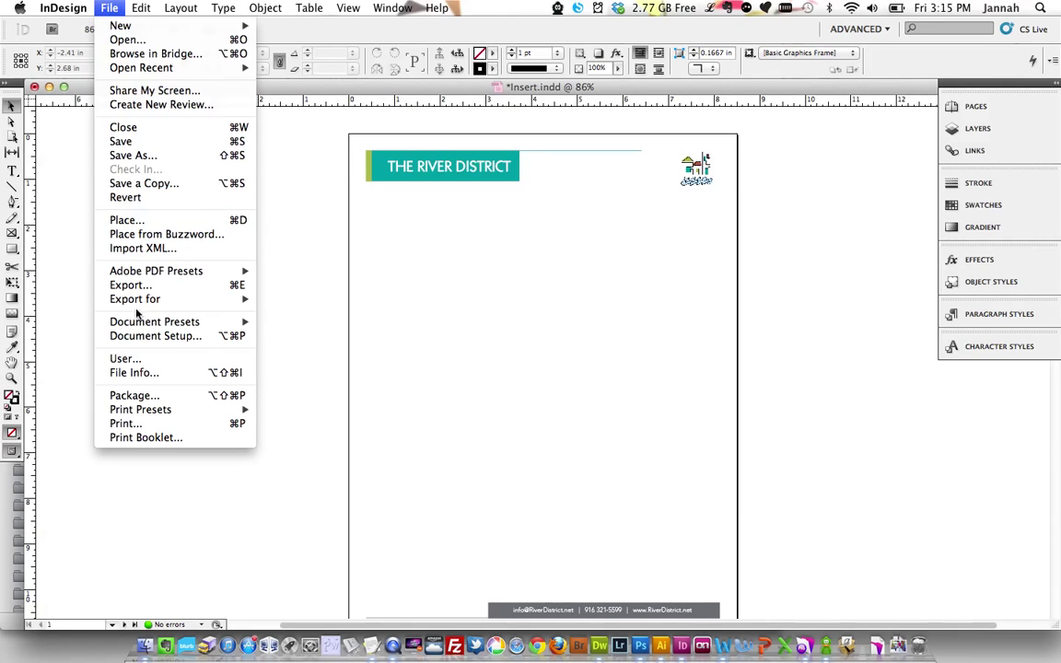
- Export only page 1 (range 1) of the letterhead as InsertbackgroundPage1.pdf
left_click(124, 268)
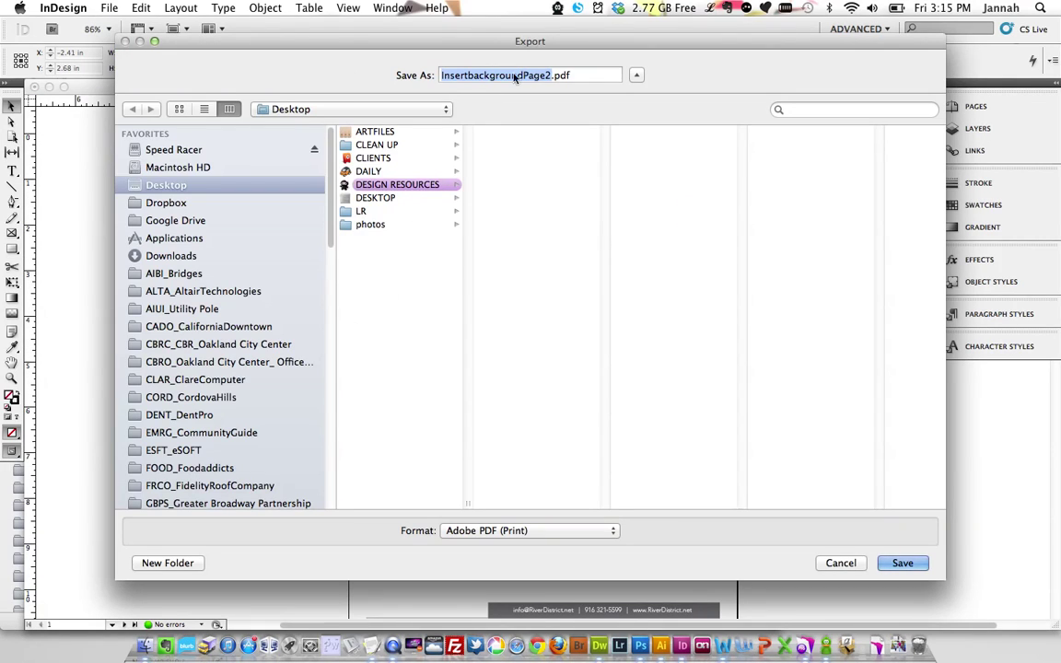
left_click(551, 75)
key("BackSpace")
type("1")
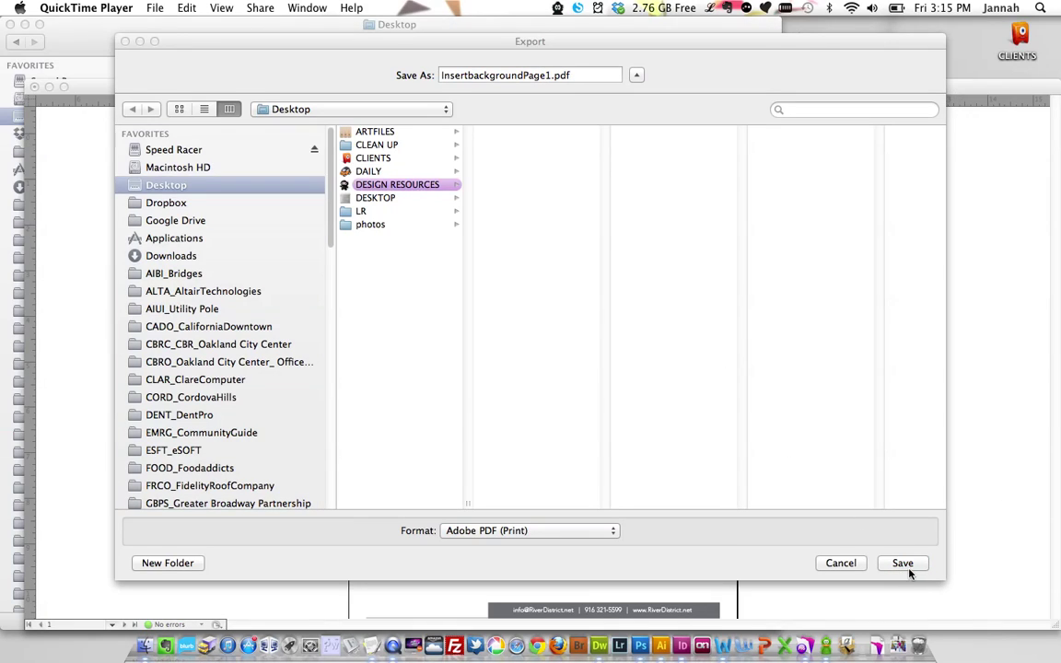
left_click(905, 564)
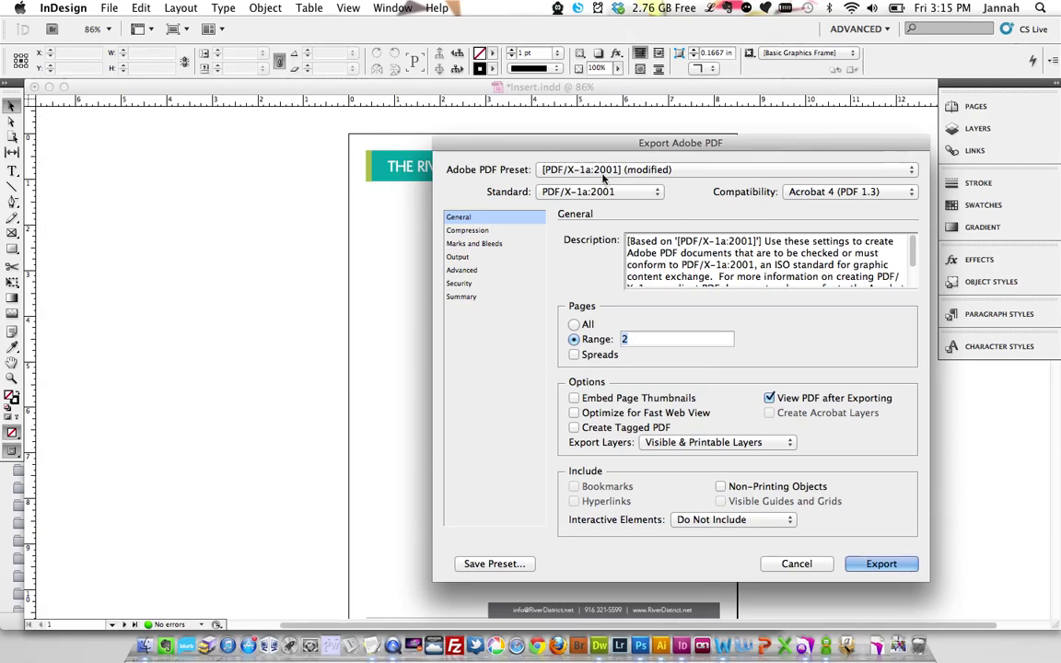
type("1")
left_click(882, 564)
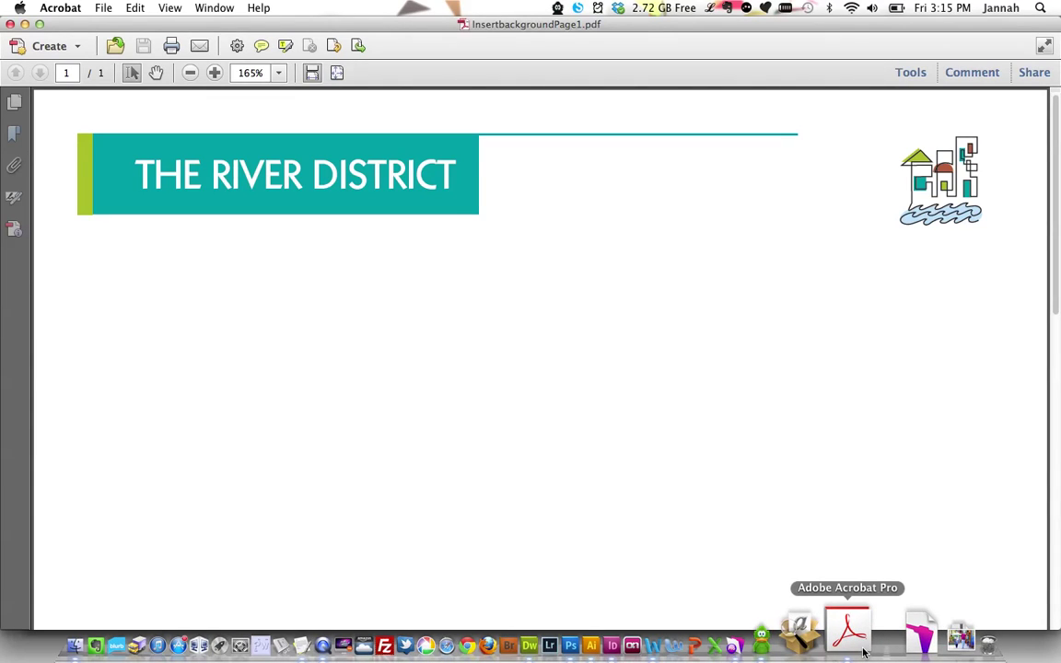
- Save the first-page PDF to the Desktop as InsertbackgroundPage1.png at 300 pixels/inch
left_click(104, 8)
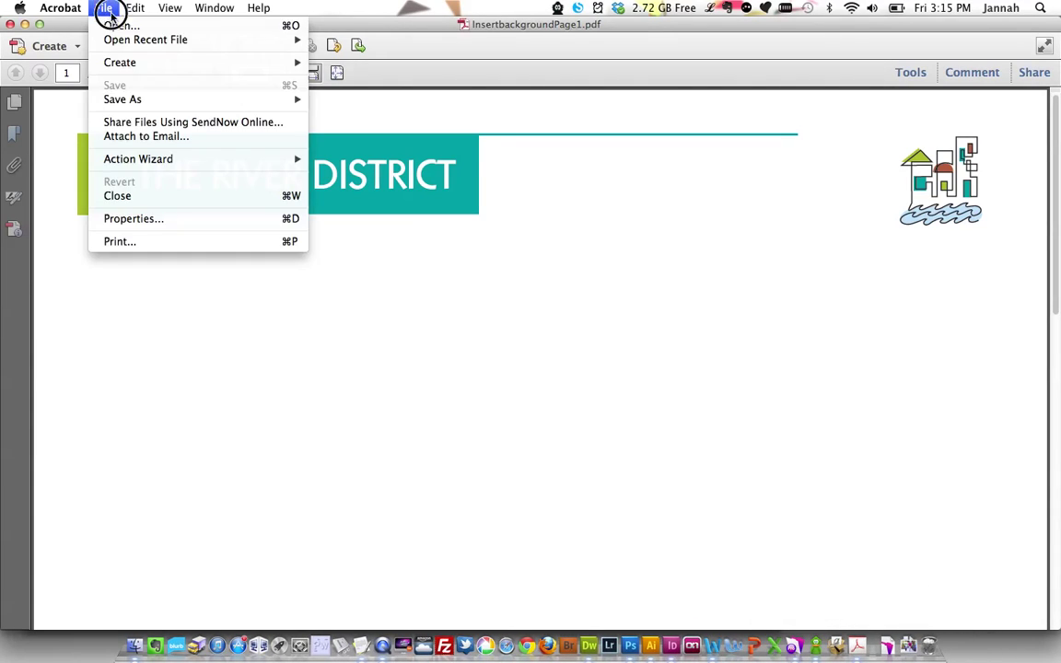
mouse_move(137, 101)
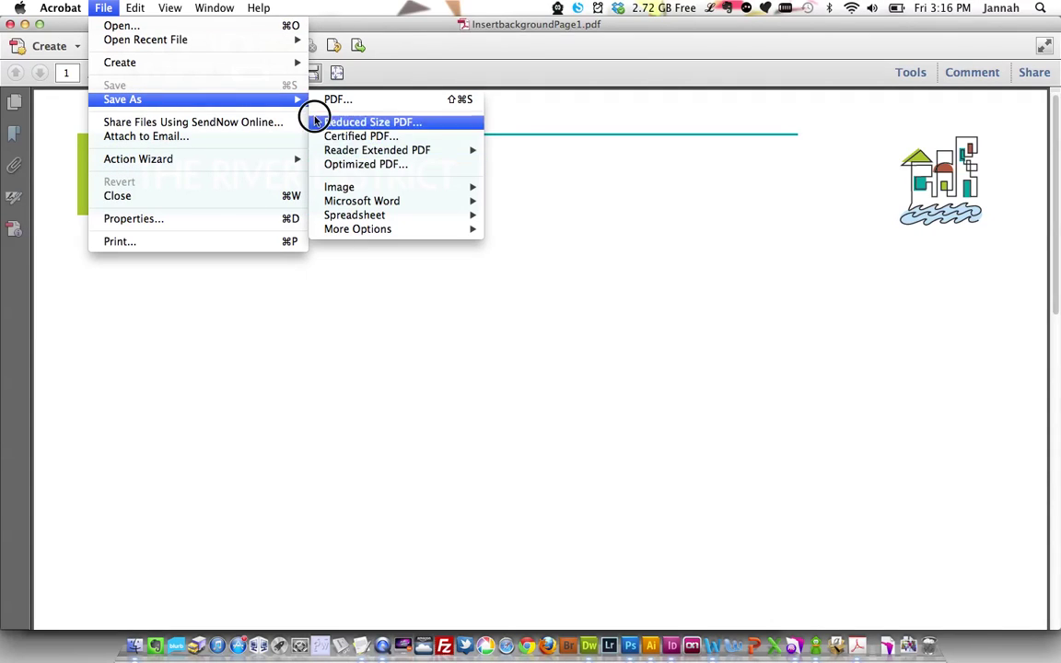
mouse_move(367, 187)
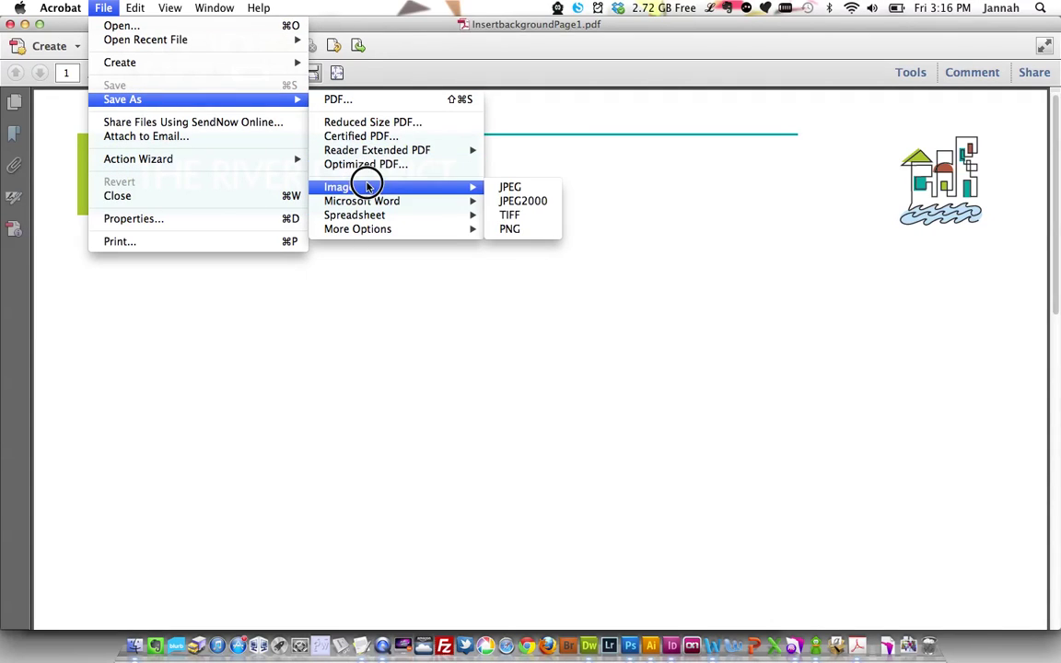
left_click(512, 229)
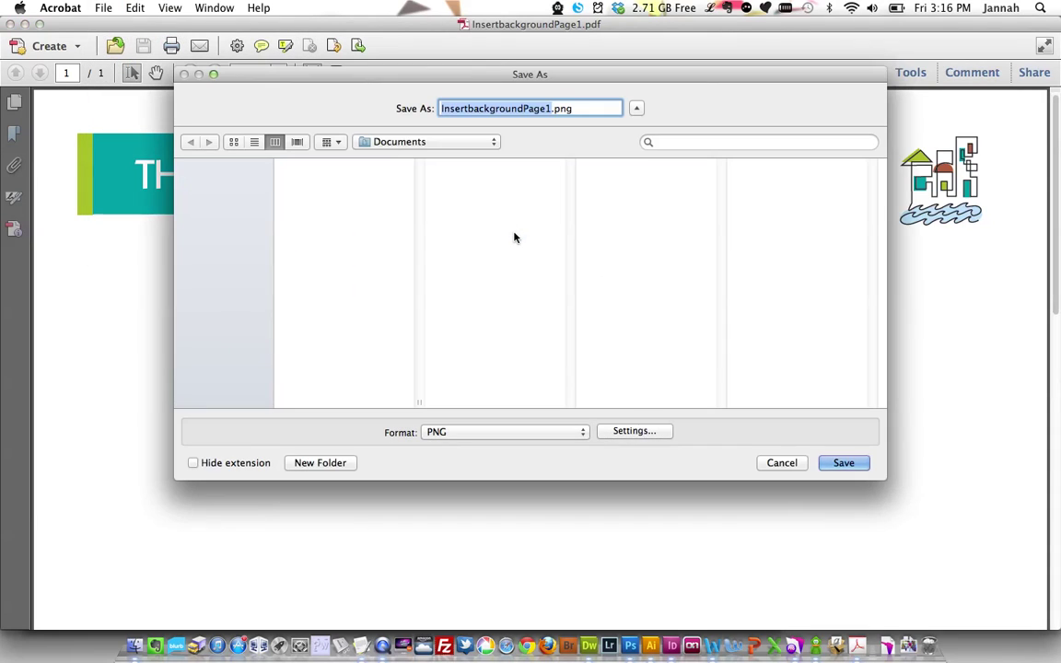
left_click(630, 436)
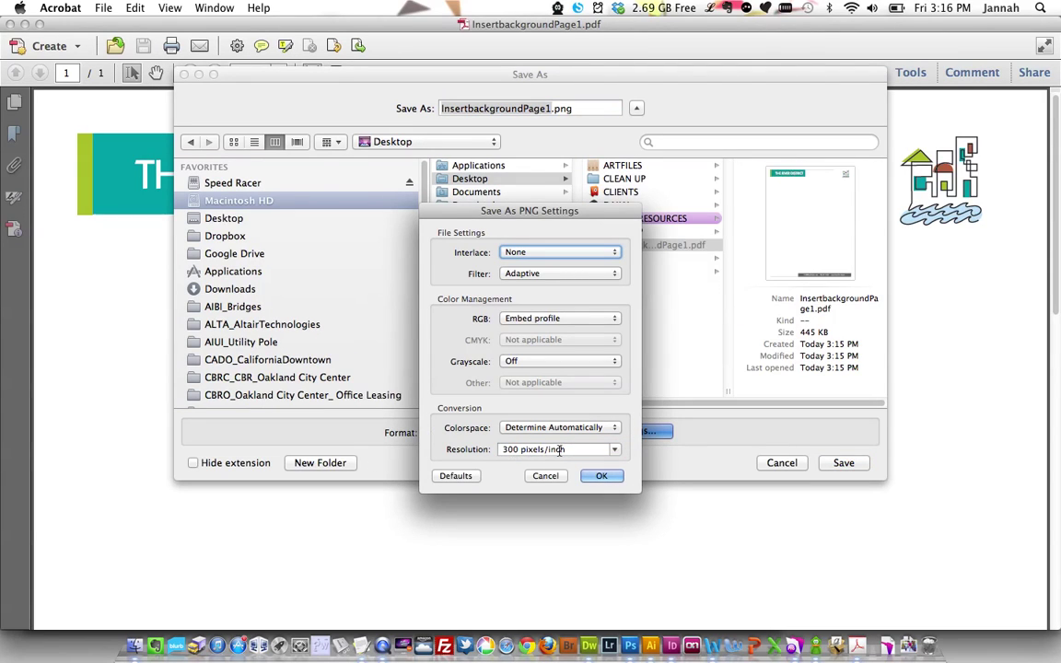
left_click(600, 479)
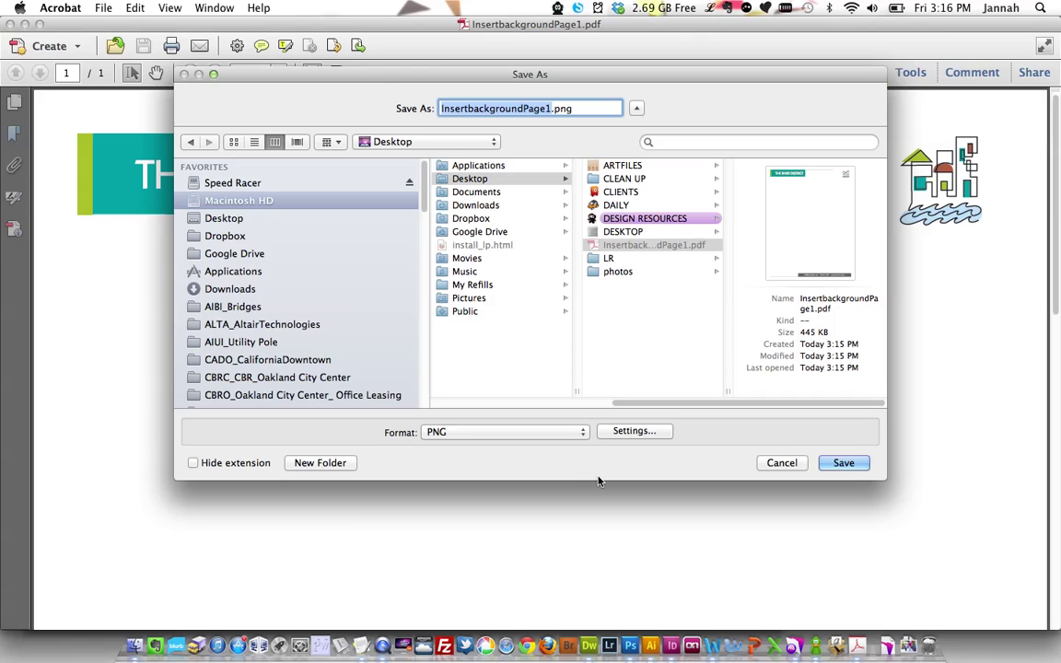
left_click(842, 464)
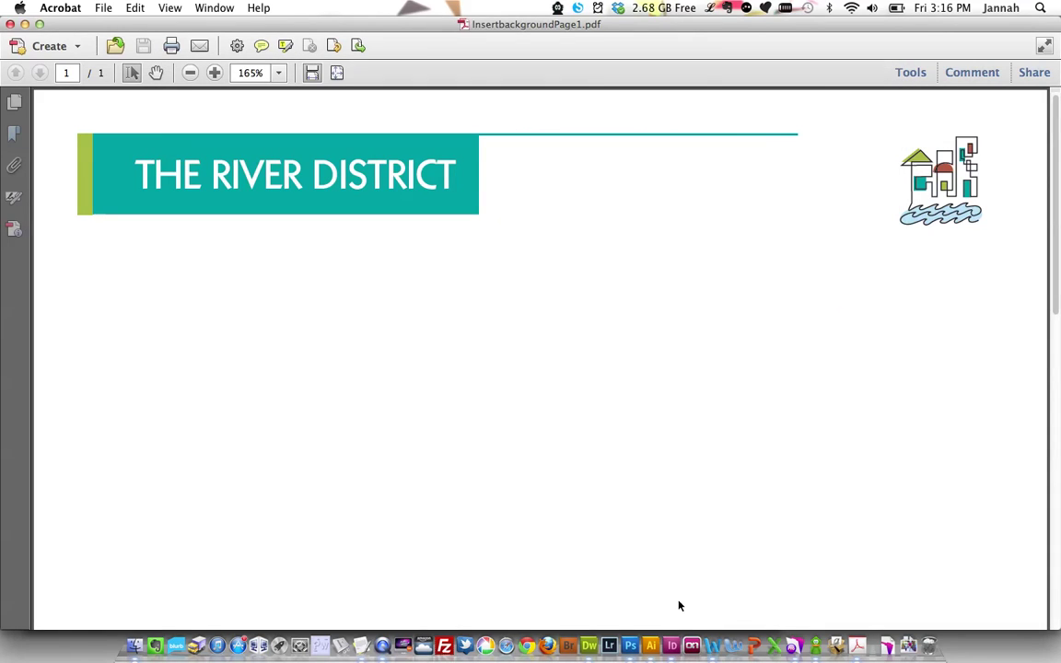
- Export only page 2 (range 2) of the letterhead as InsertbackgroundPage2.pdf
left_click(672, 645)
scroll(375, 258, "down", 10)
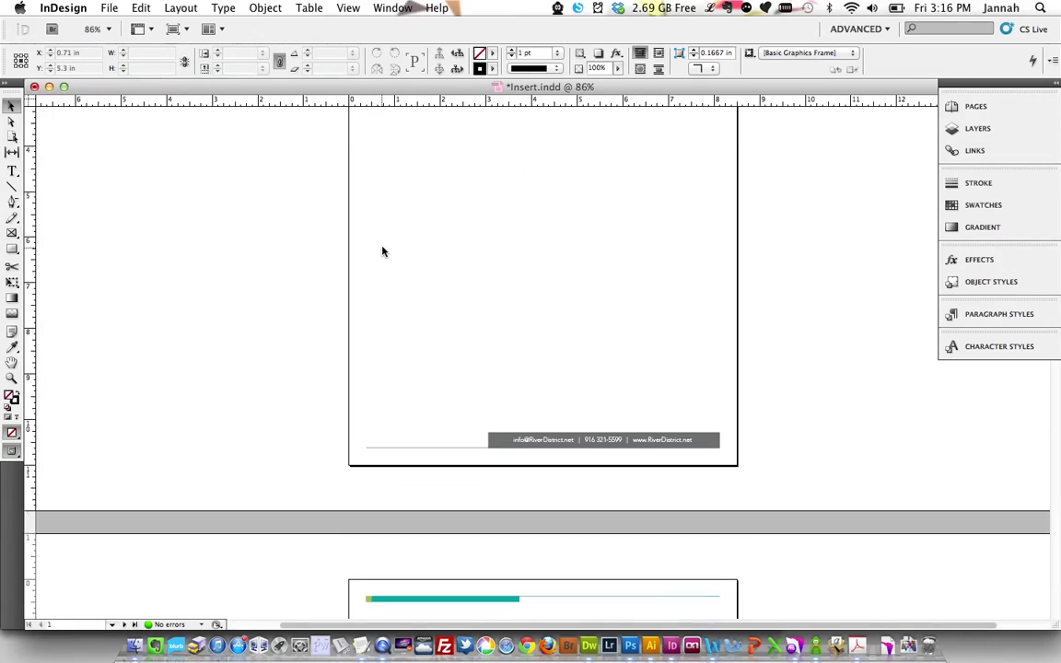
left_click(104, 11)
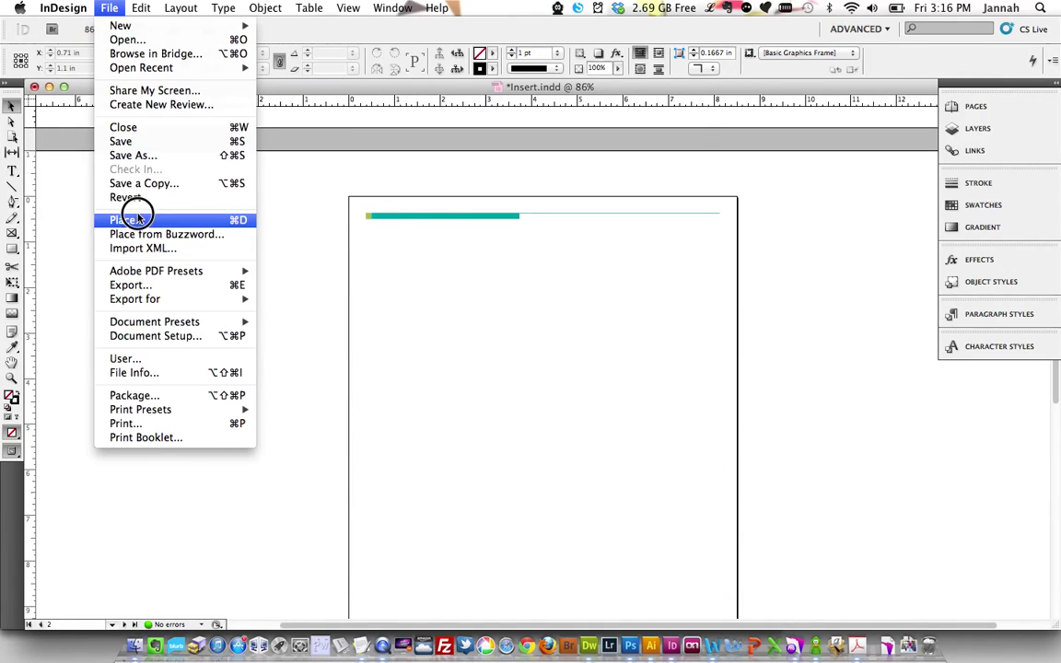
left_click(152, 287)
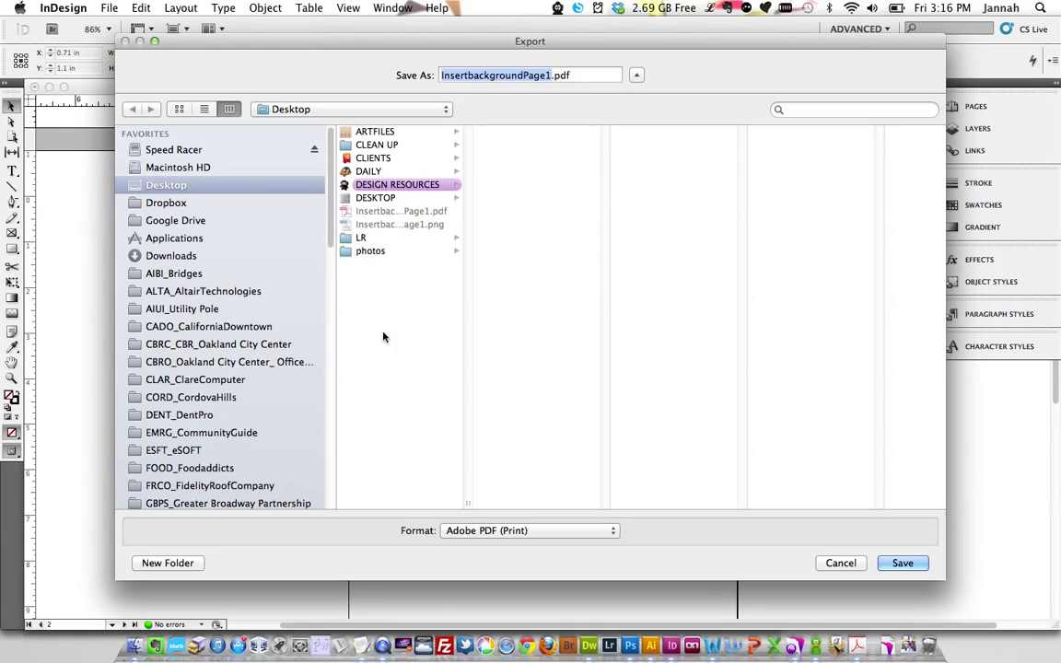
key("Right")
key("BackSpace")
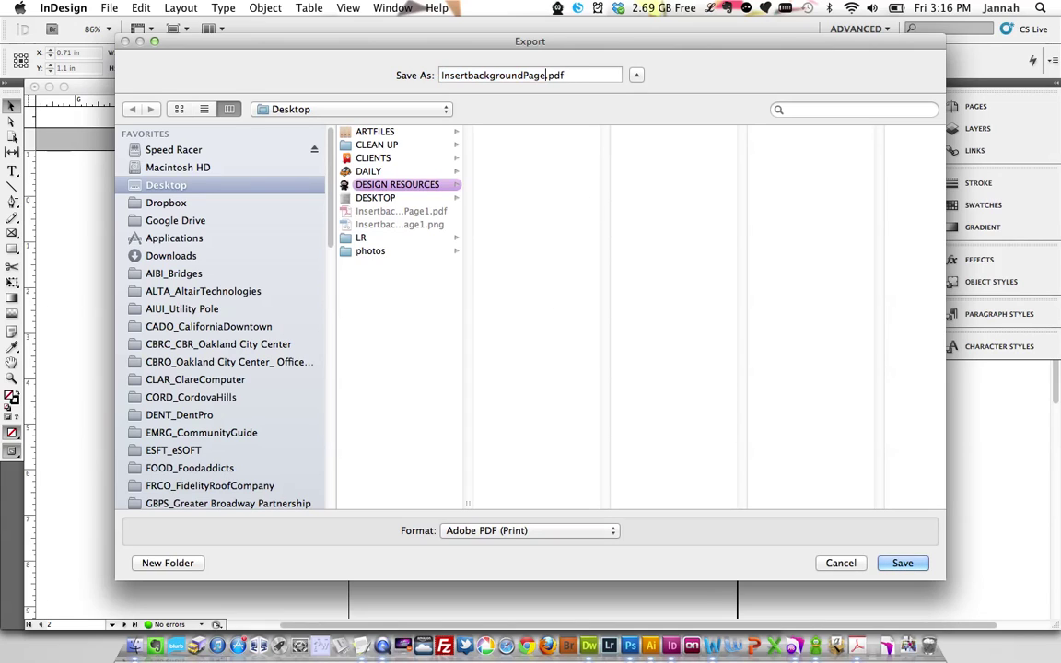
type("2")
key("Return")
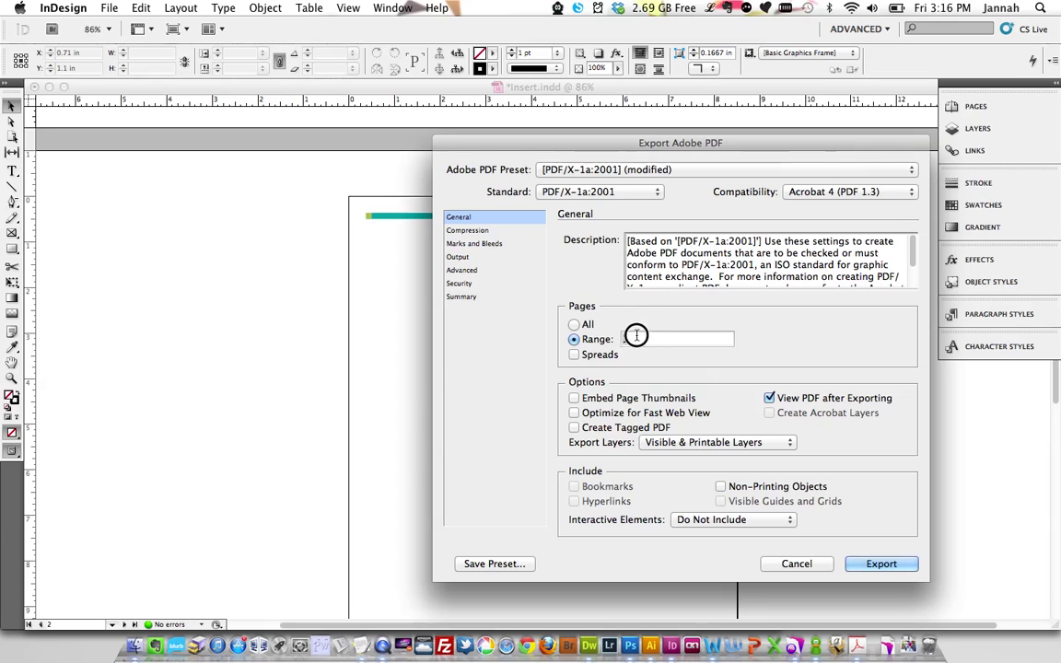
type("2")
key("Return")
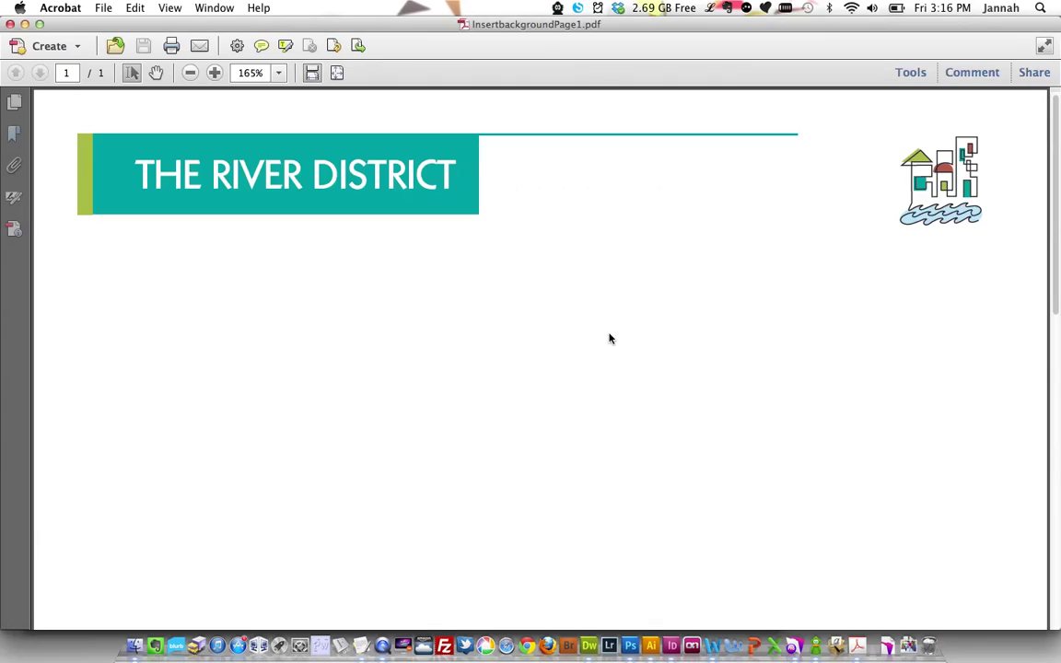
left_click(103, 8)
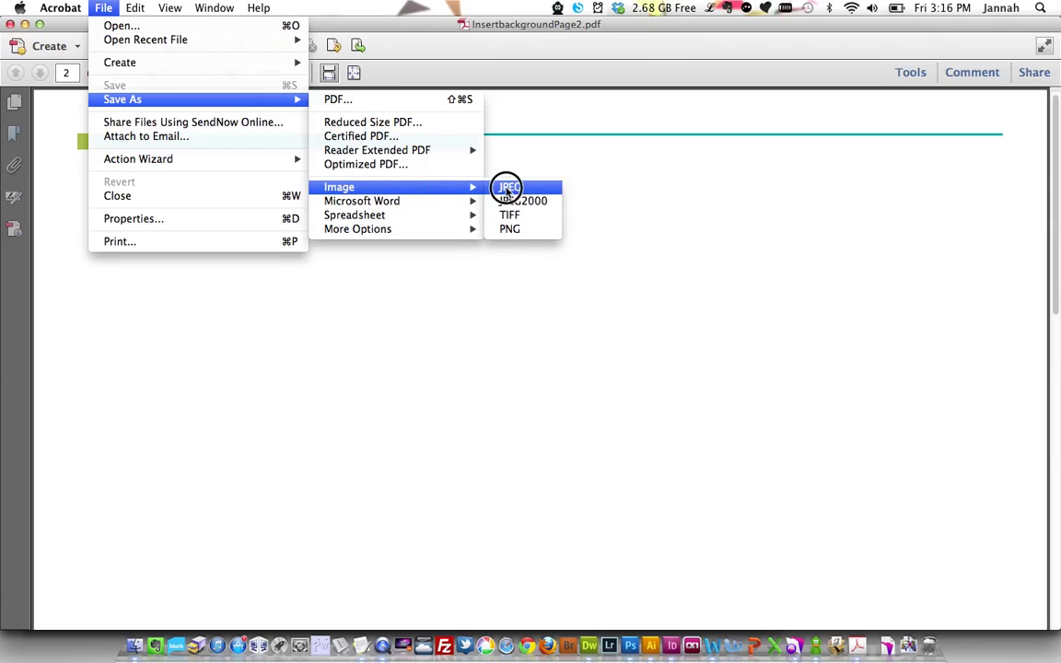
- Save the page-2 PDF to the Desktop as the PNG image InsertbackgroundPage2.png
left_click(506, 232)
left_click(638, 430)
left_click(601, 475)
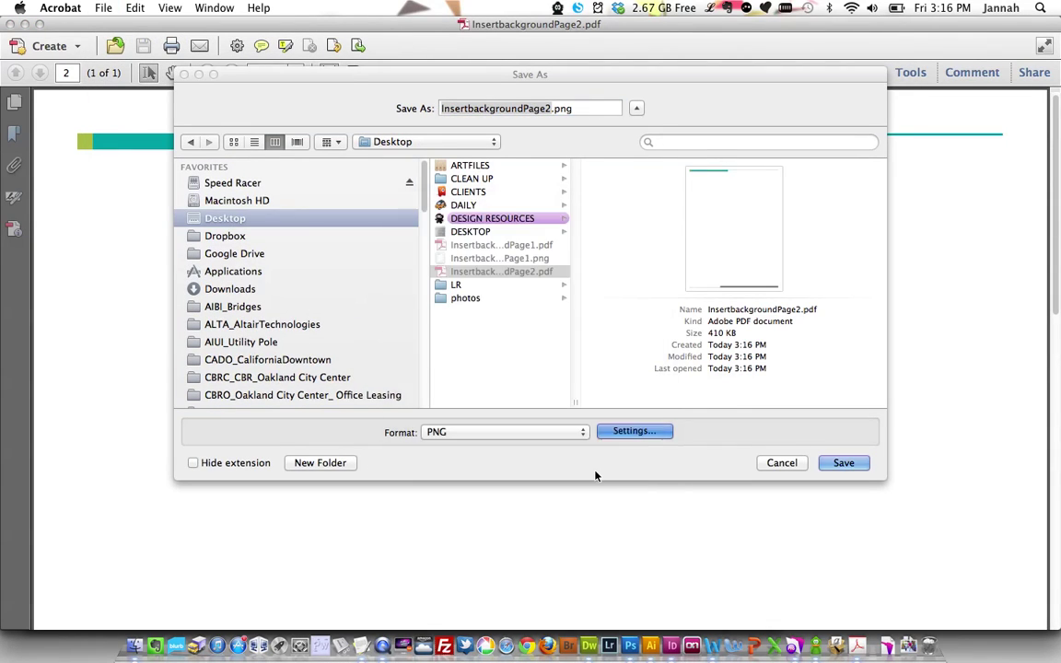
left_click(844, 463)
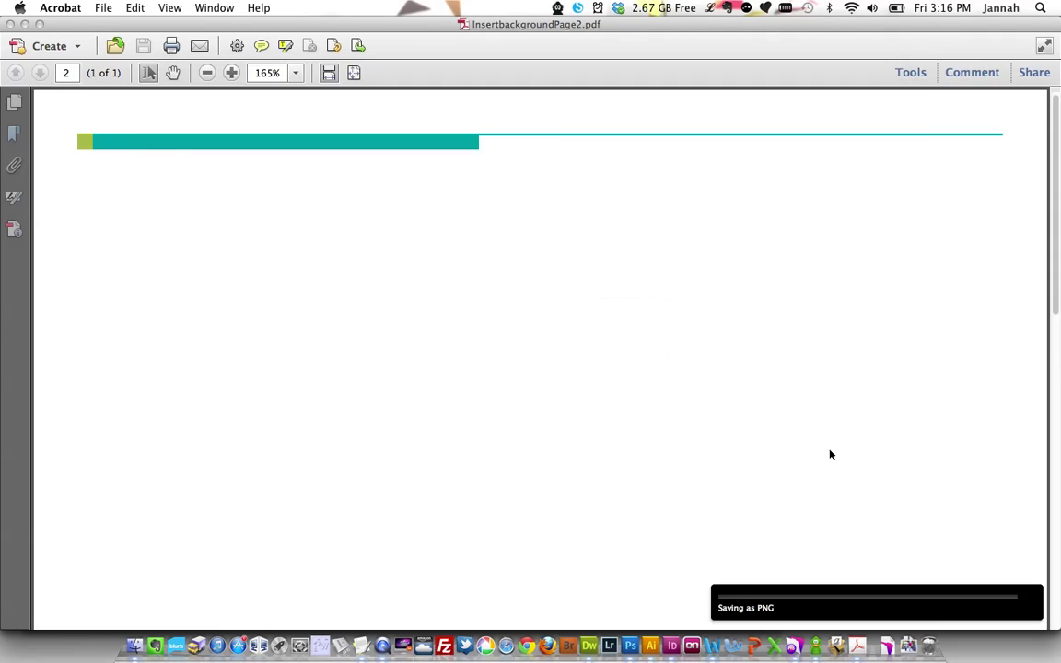
- Start a blank Word document, paste lorem placeholder text twice, and move the smaller window aside
left_click(714, 649)
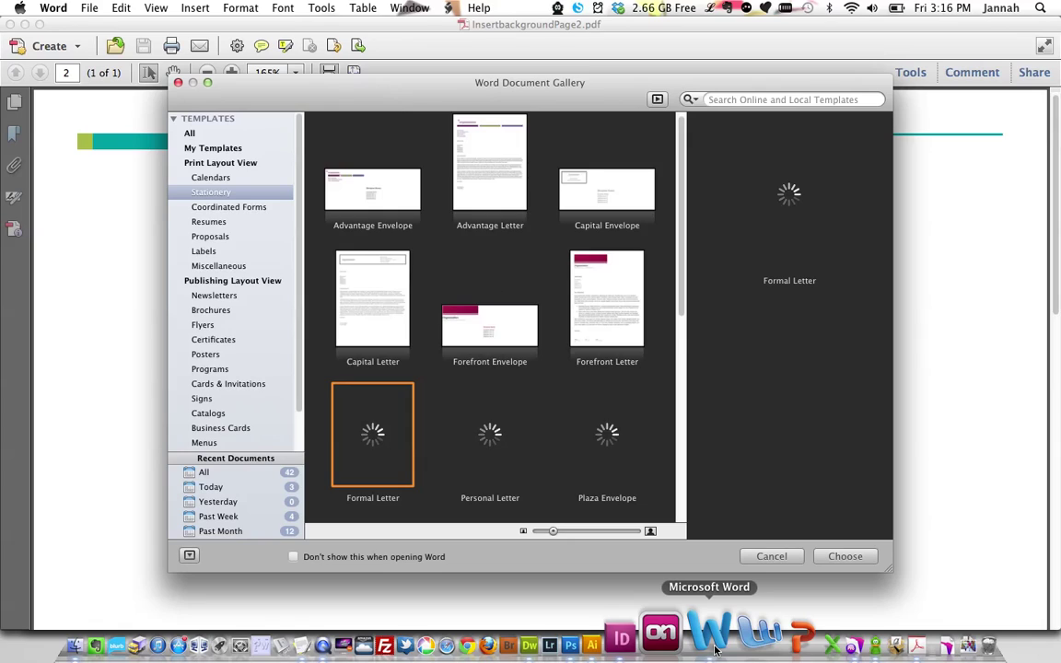
left_click(763, 554)
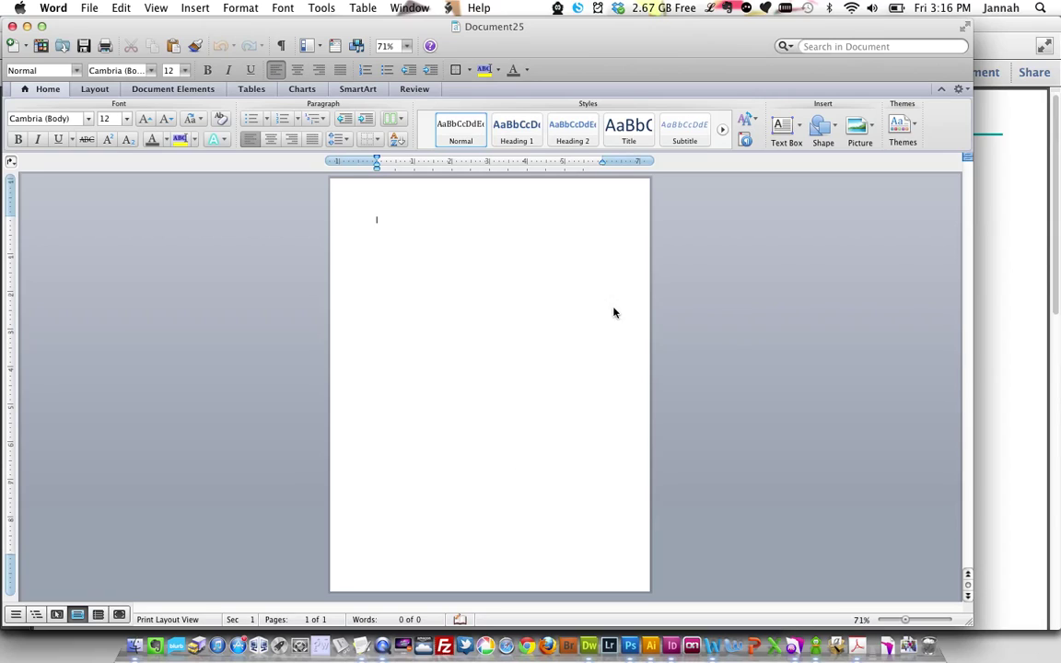
left_click(712, 8)
left_click(741, 155)
key("super+v")
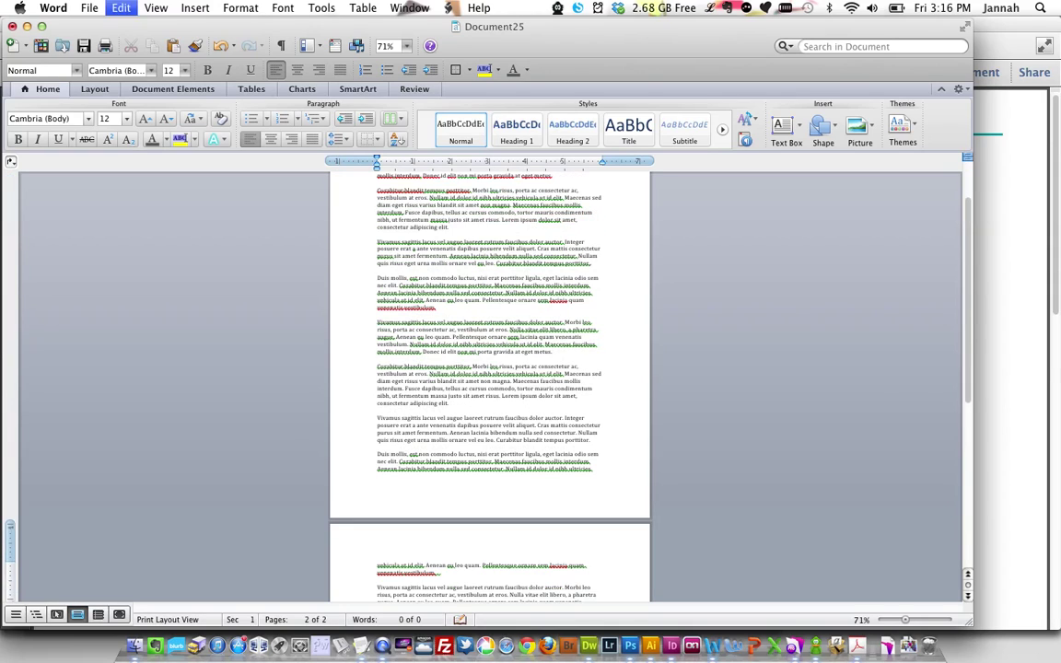
type("Vivamus sagittis lacus vel augue laoreet rutrum faucibus dolor auctor. Morbi leo risus, porta ac consectetur ac, vestibulum at eros. Nulla vitae elit libero, a pharetra augue. Aenean eu leo quam. Pellentesque ornare sem lacinia quam venenatis vestibulum. Nullam id dolor id nibh ultricies vehicula ut id elit. Maecenas faucibus mollis interdum. Donec id elit non mi porta gravida at eget metus. Curabitur blandit tempus porttitor. Morbi leo risus, porta ac consectetur ac, vestibulum at eros. Nullam id dolor id nibh ultricies vehicula ut id elit. Maecenas sed diam eget risus varius blandit sit amet non magna. Maecenas faucibus mollis interdum. Fusce dapibus, tellus ac cursus commodo, tortor mauris condimentum nibh, ut fermentum massa justo sit amet risus. Lorem ipsum dolor sit amet, consectetur adipiscing elit. Vivamus sagittis lacus vel augue laoreet rutrum faucibus dolor auctor. Integer posuere erat a ante venenatis dapibus posuere velit aliquet. Cras mattis consectetur purus sit amet fermentum. Aenean lacinia bibendum nulla sed consectetur. Nullam quis risus eget urna mollis ornare vel eu leo. Curabitur blandit tempus porttitor. Duis mollis, est non commodo luctus, nisi erat porttitor ligula, eget lacinia odio sem nec elit. Curabitur blandit tempus porttitor. Maecenas faucibus mollis interdum. Aenean lacinia bibendum nulla sed consectetur. Nullam id dolor id nibh ultricies vehicula ut id elit. Aenean eu leo quam. Pellentesque ornare sem lacinia quam venenatis vestibulum.")
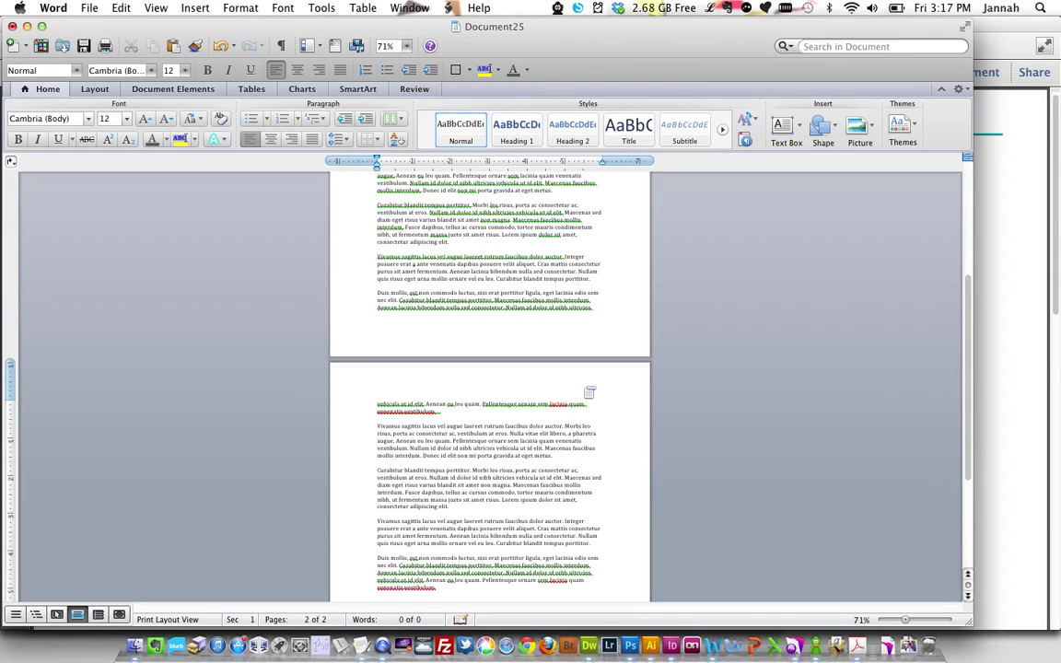
left_click_drag(969, 625, 605, 617)
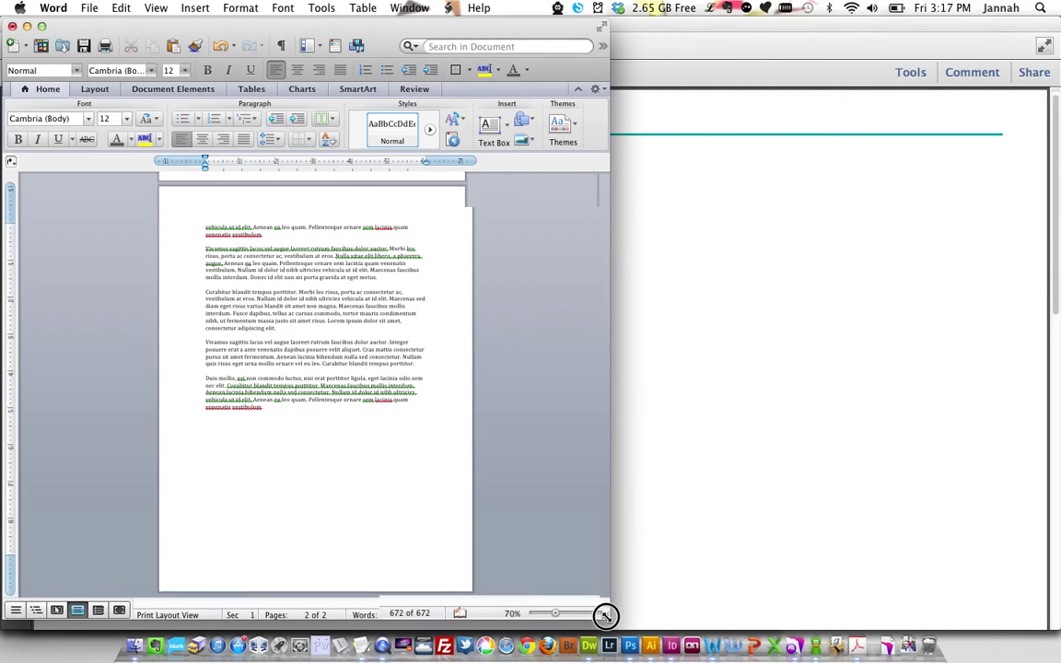
left_click_drag(358, 27, 781, 26)
- Create a new blank document, Document26, in a narrower window
left_click(89, 8)
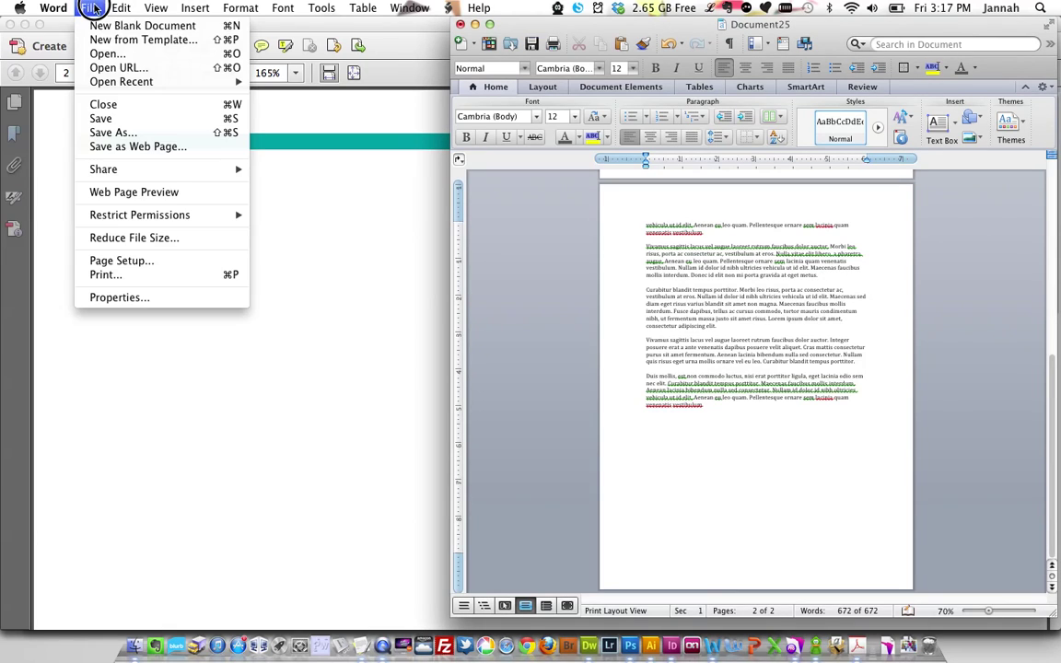
left_click(109, 26)
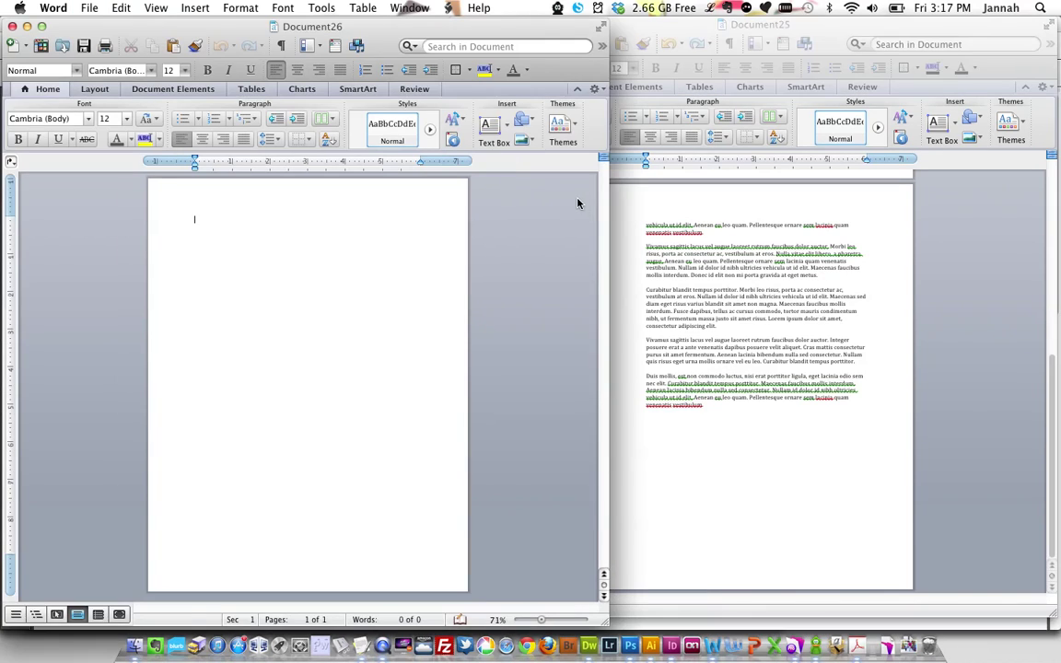
left_click_drag(605, 627, 463, 615)
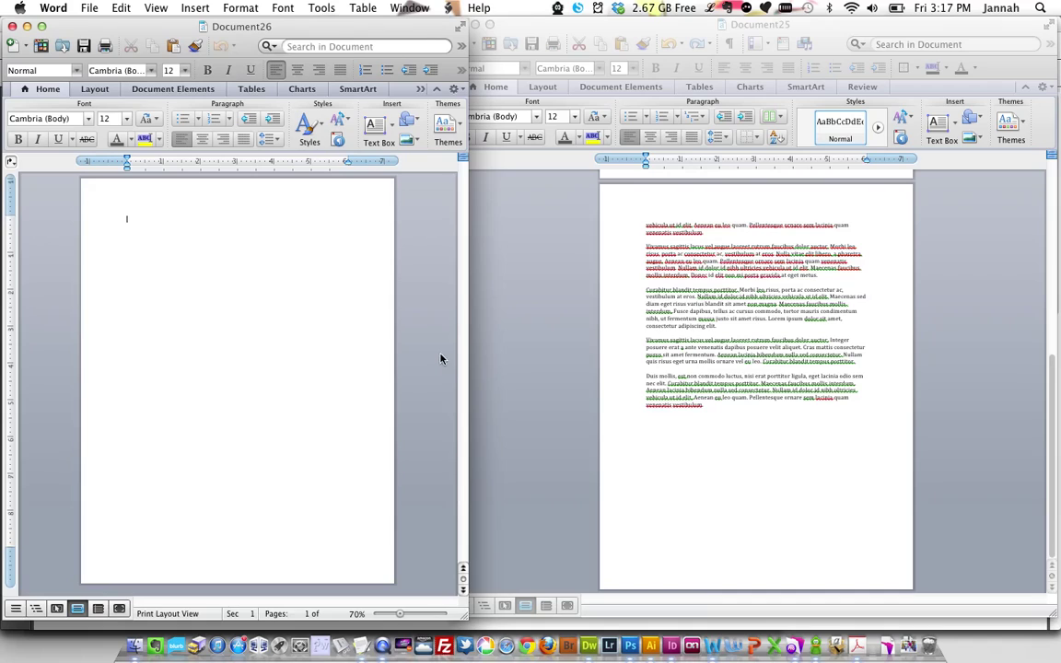
- Add InsertbackgroundPage1.png as a picture watermark at 100% scale with washout off
left_click(195, 8)
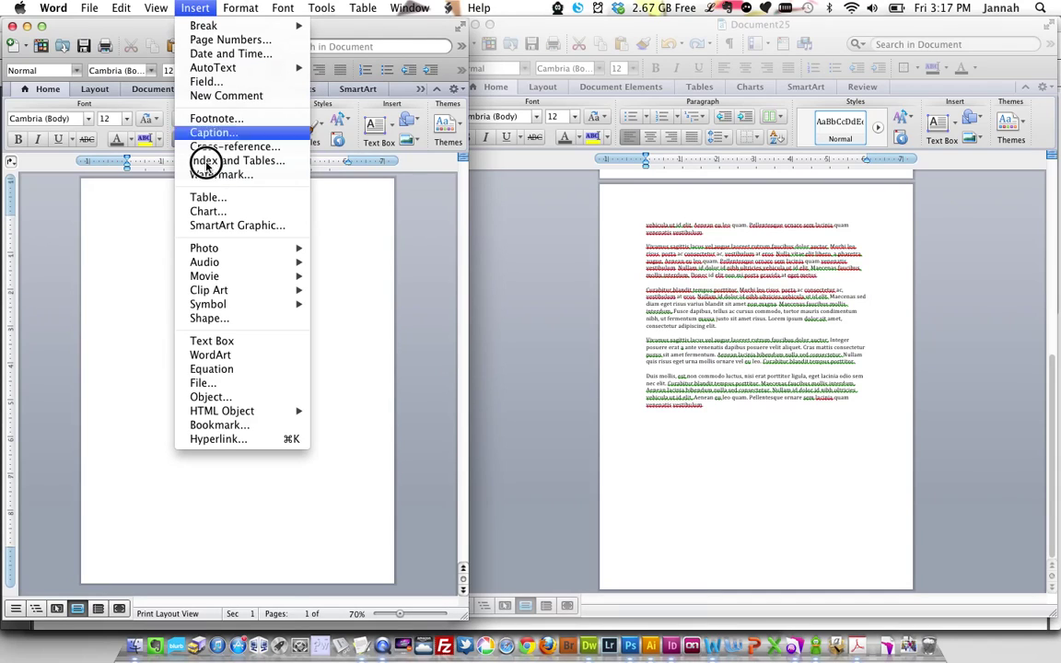
left_click(204, 174)
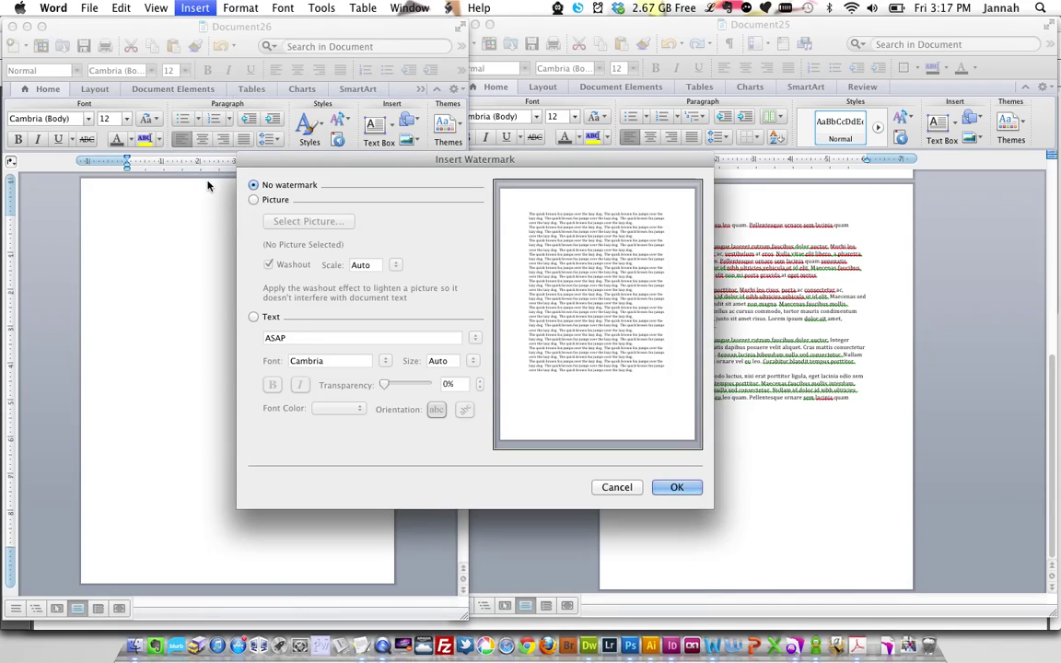
left_click(257, 200)
left_click(306, 221)
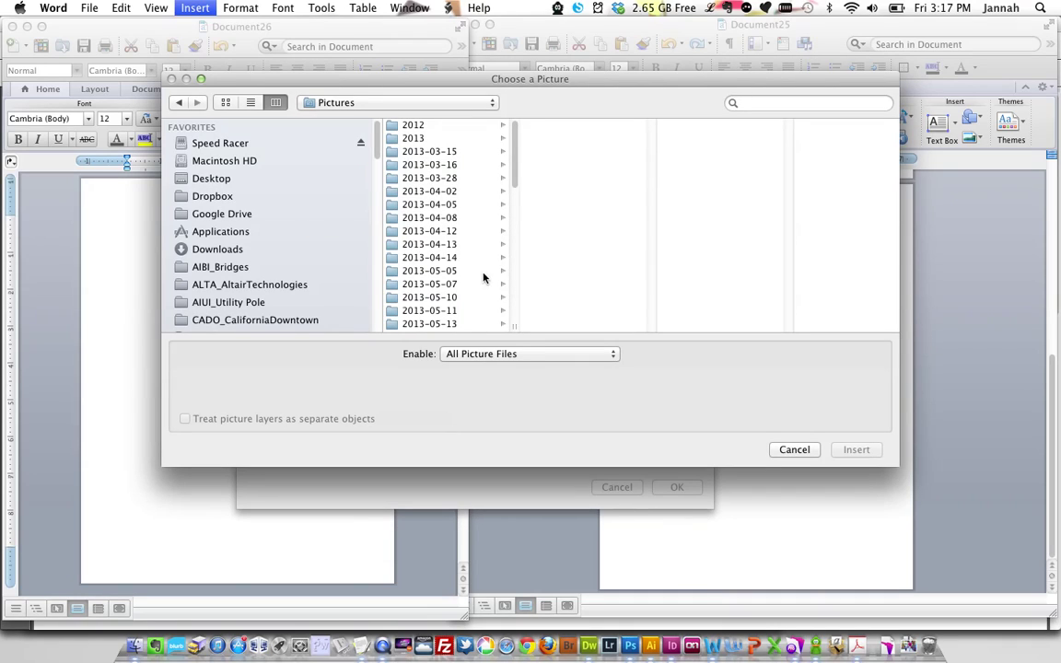
left_click(213, 181)
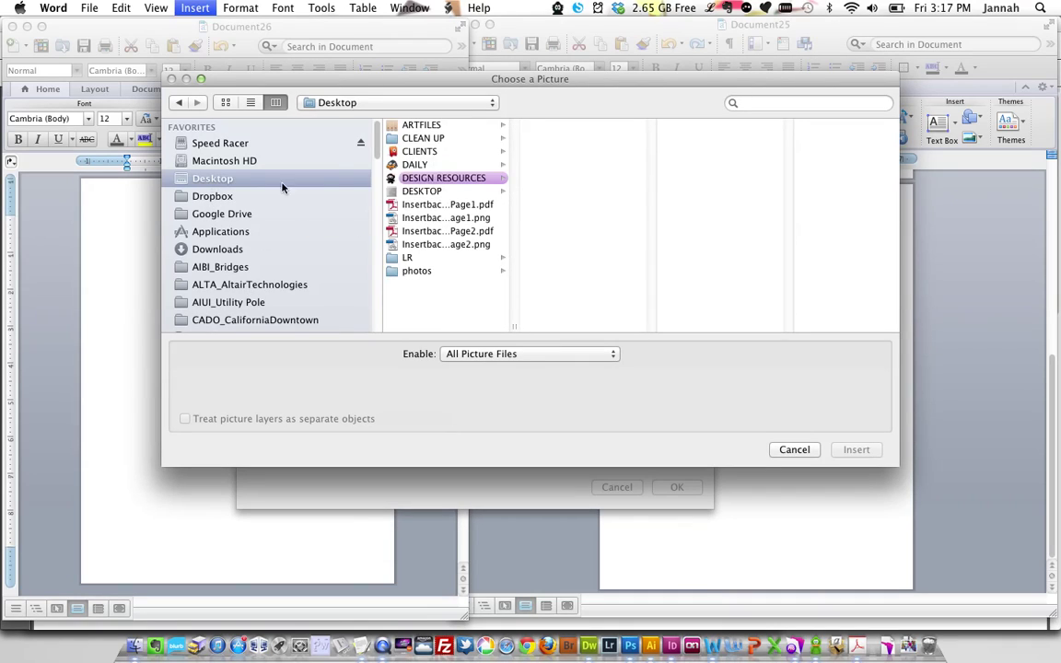
left_click(450, 217)
left_click(855, 449)
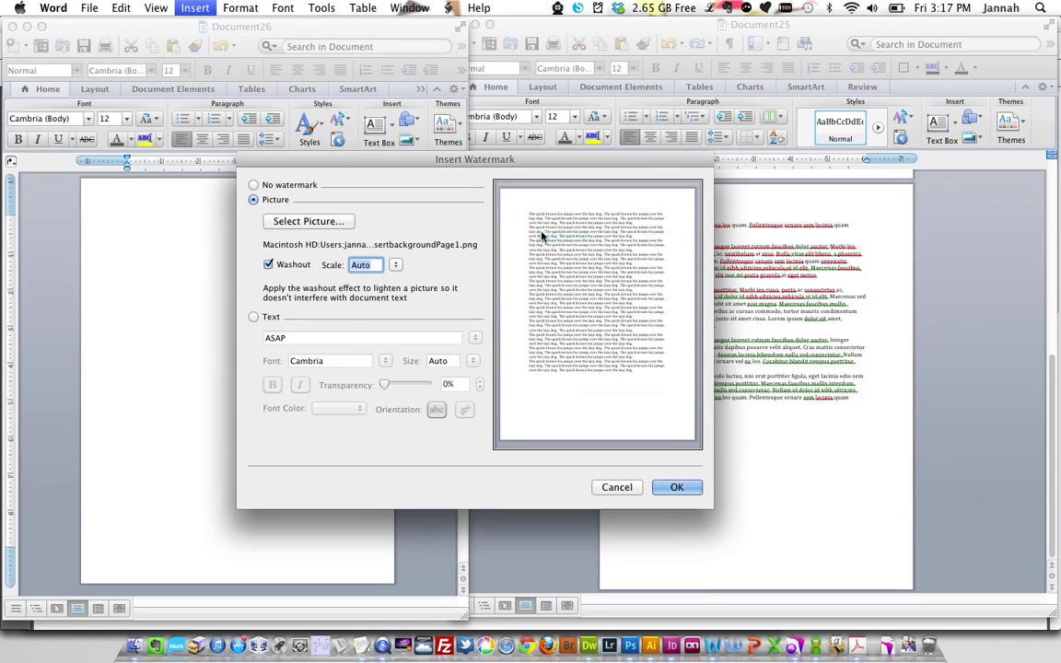
left_click(268, 265)
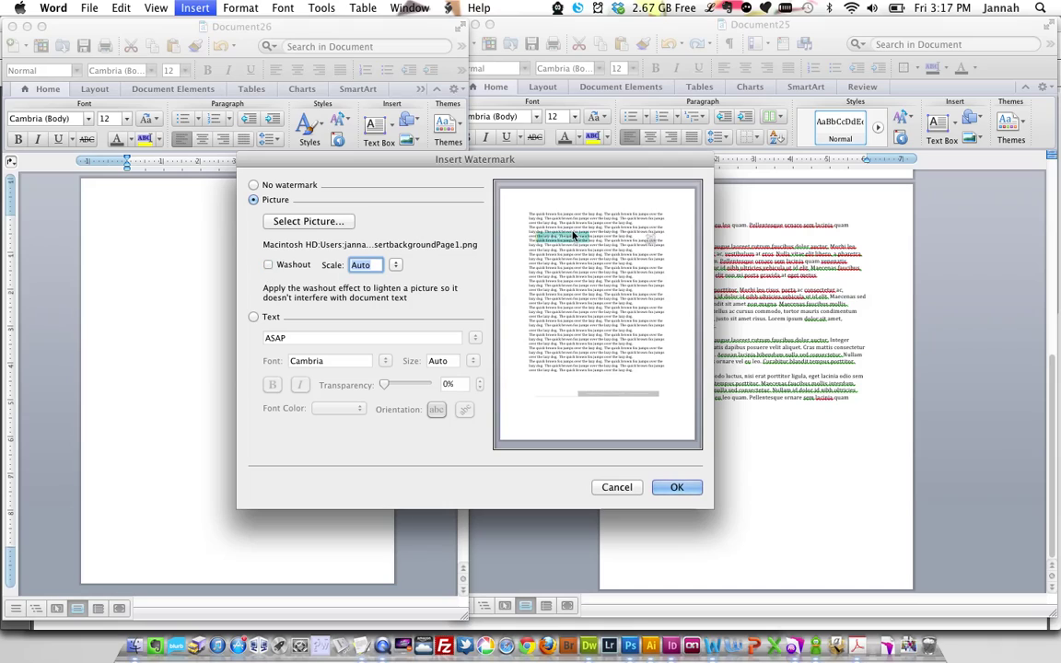
left_click(394, 264)
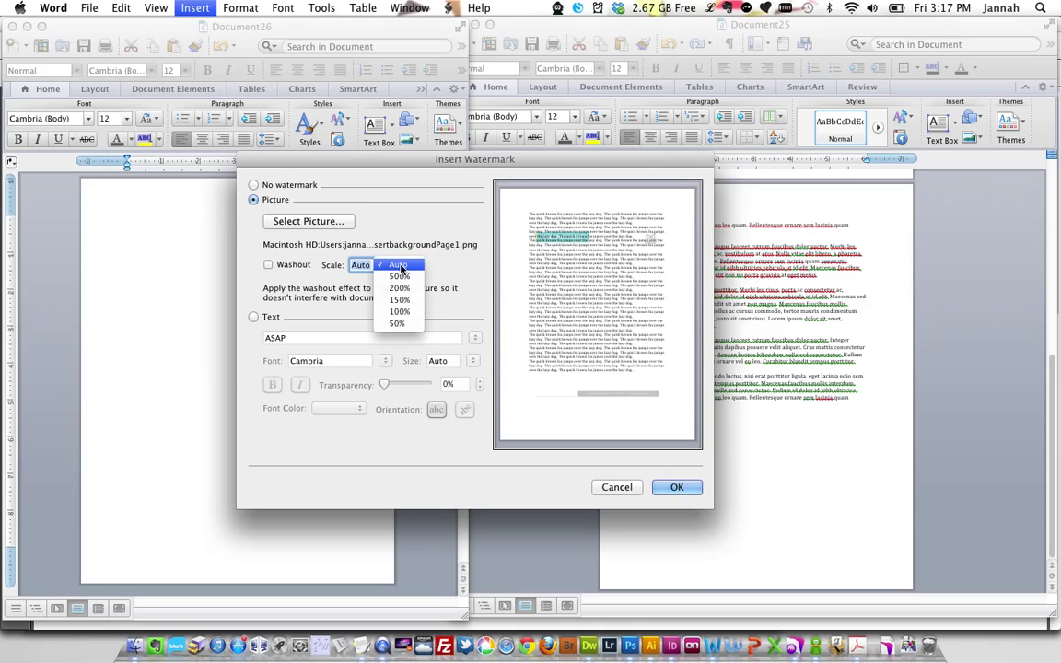
left_click(402, 312)
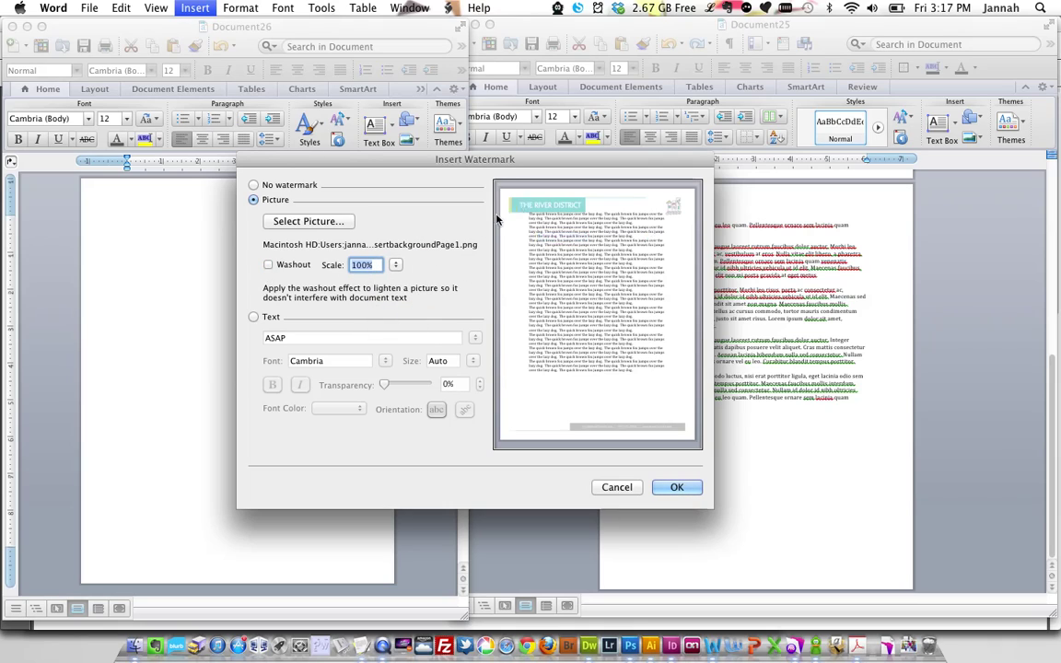
left_click(677, 488)
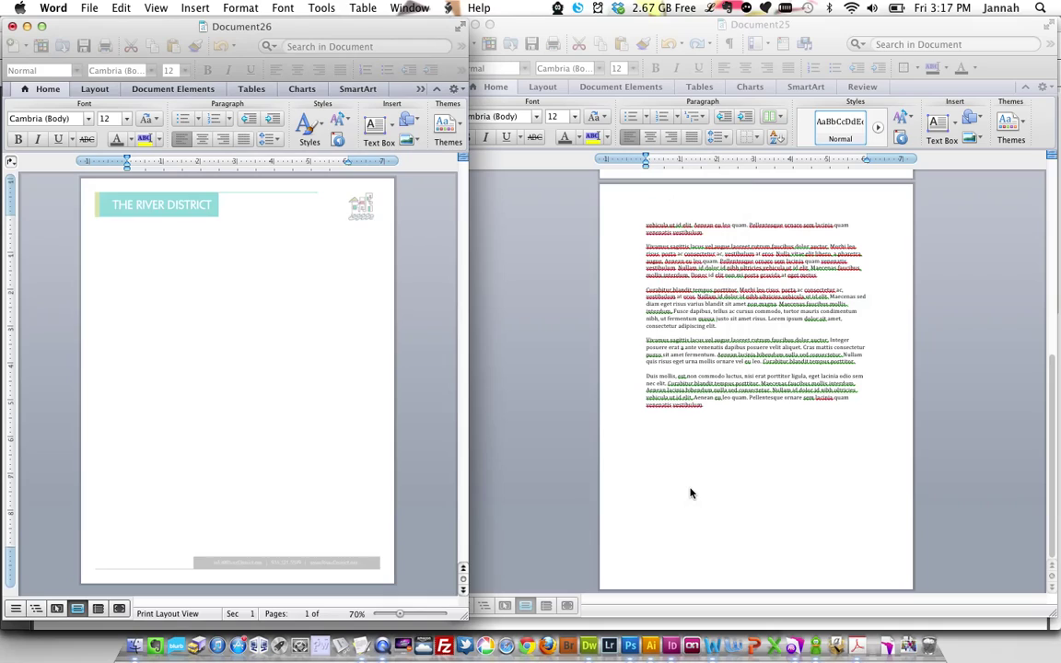
- Copy the letterhead picture from Document26's header, then return to the top of Document25
double_click(160, 204)
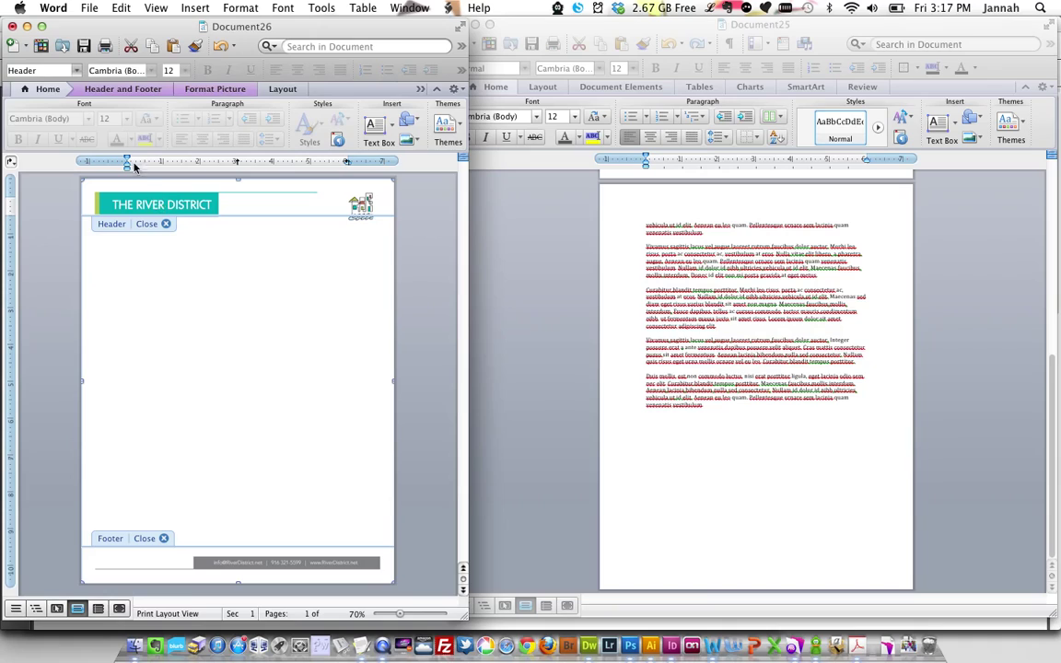
left_click(118, 7)
left_click(134, 79)
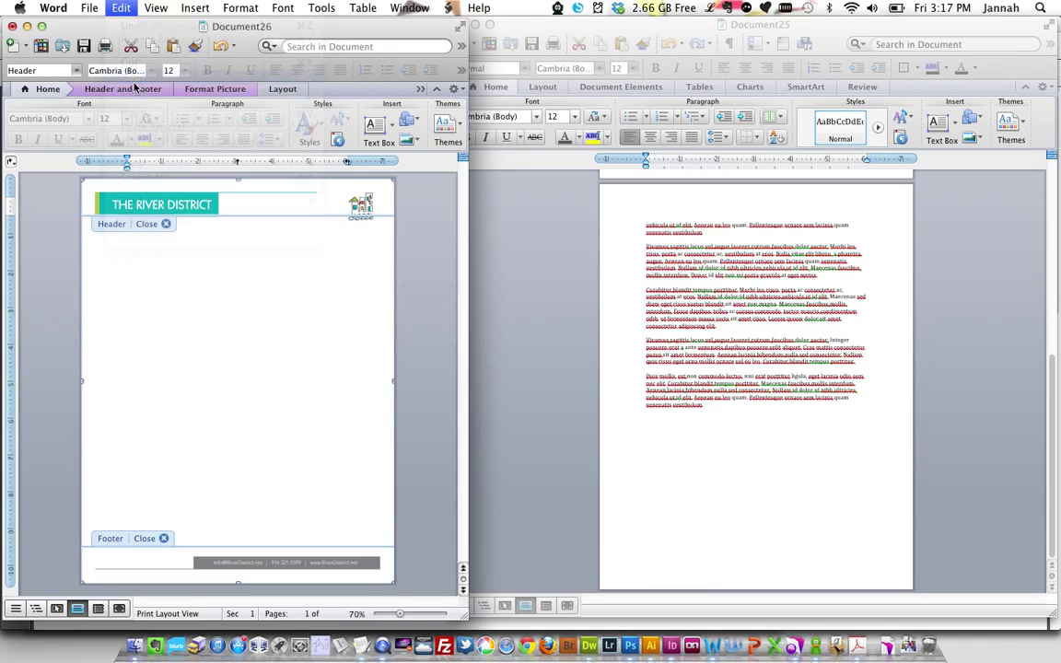
left_click(669, 216)
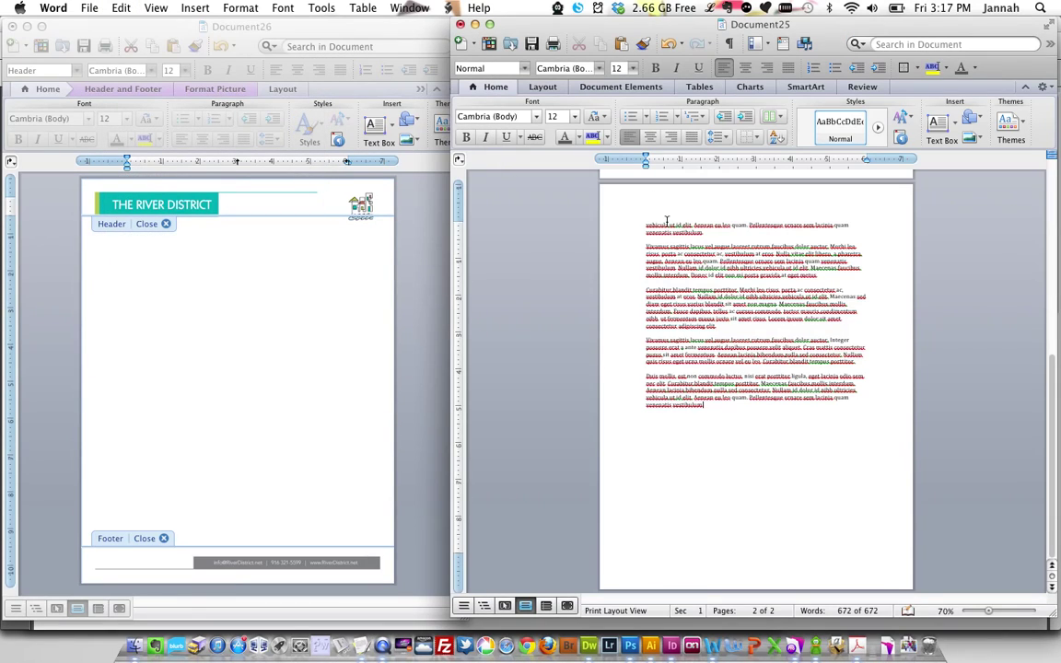
scroll(667, 222, "up", 6)
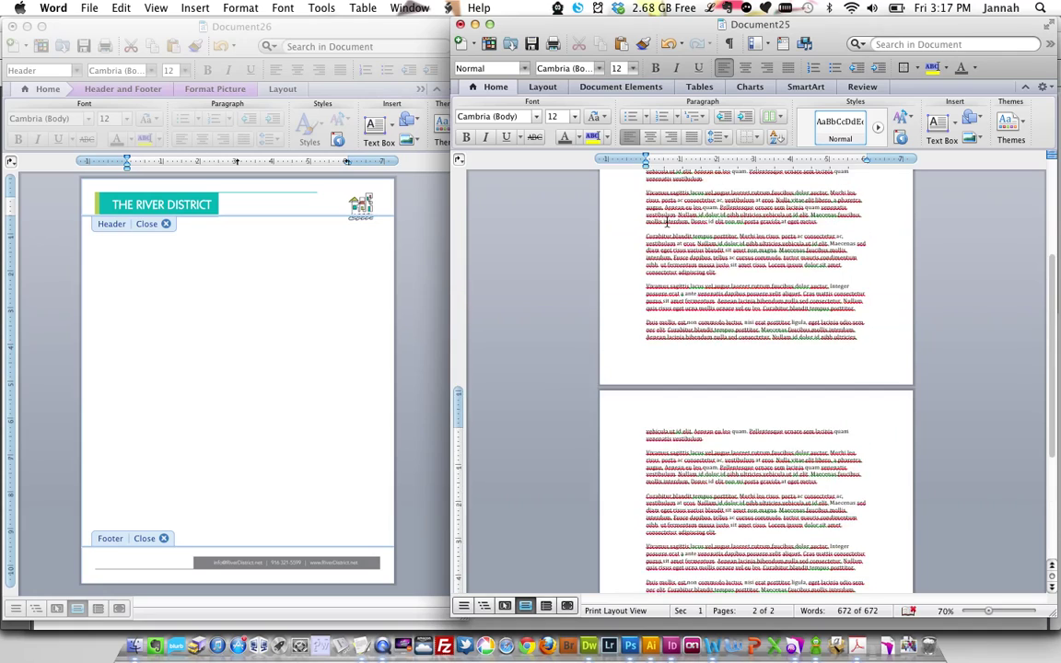
scroll(667, 221, "up", 3)
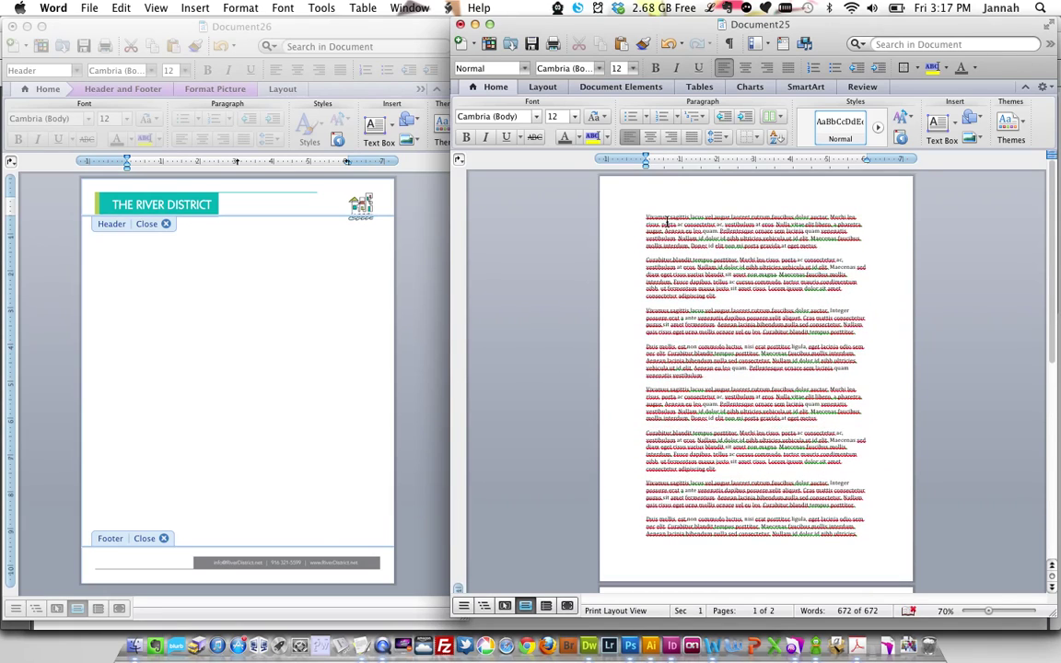
left_click(668, 223)
- Turn on 'Different first page' headers and footers in the Document layout settings
left_click(239, 9)
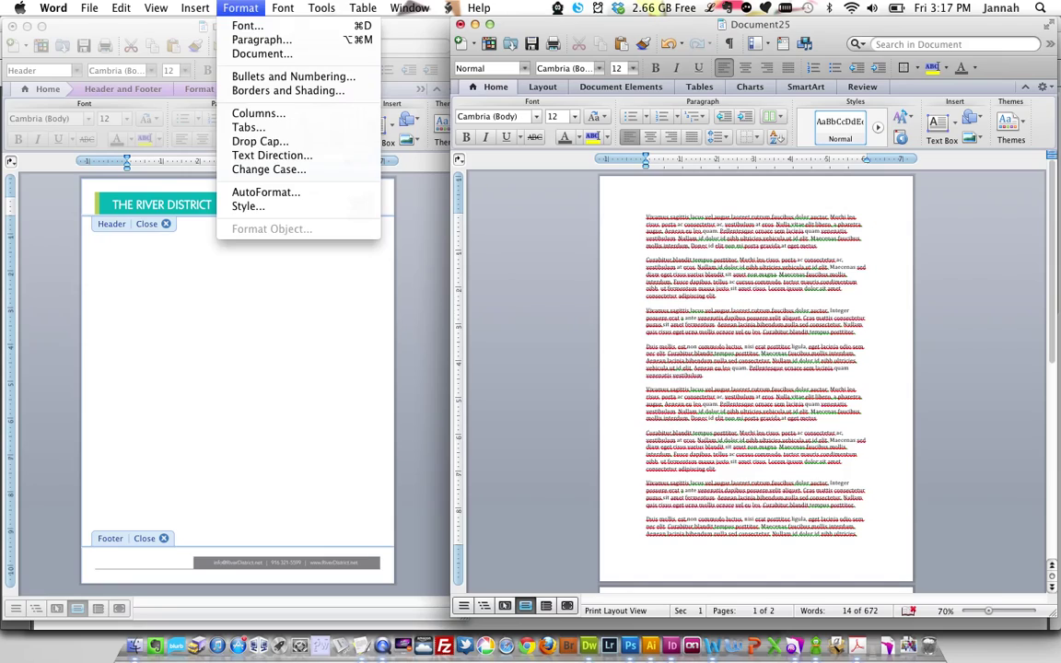
left_click(253, 55)
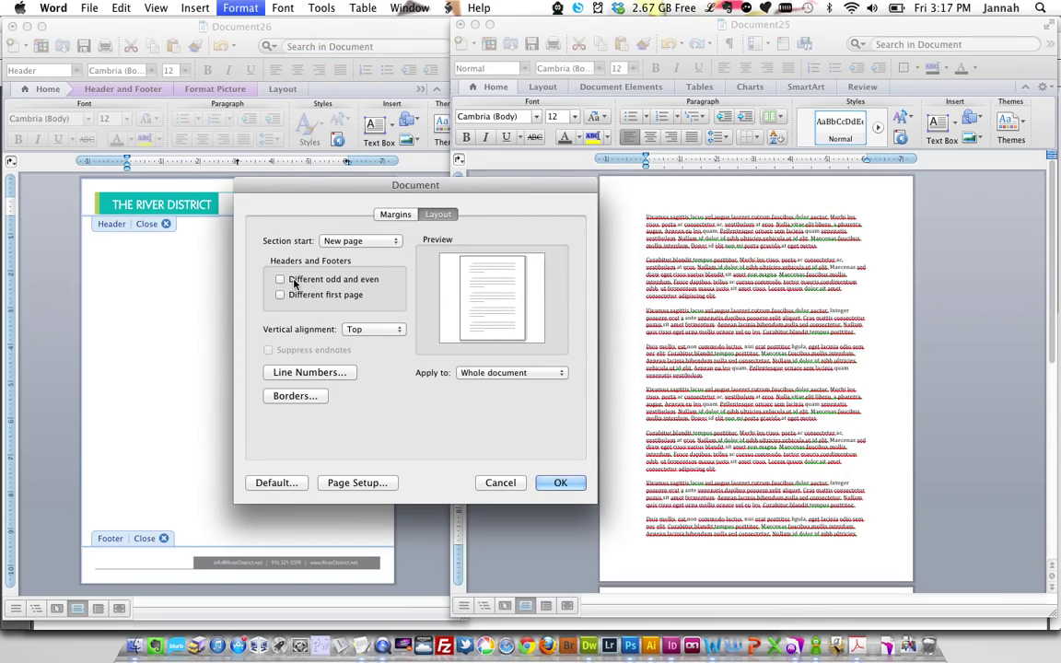
left_click(280, 296)
left_click(561, 483)
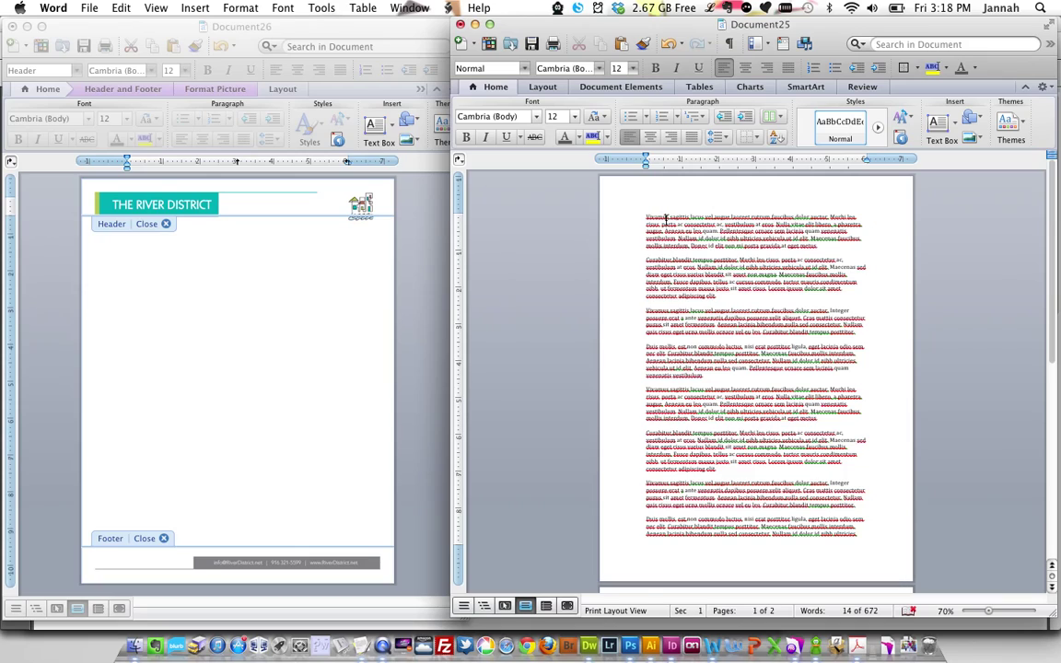
- Paste the copied letterhead picture into the first-page header
left_click(156, 7)
mouse_move(195, 7)
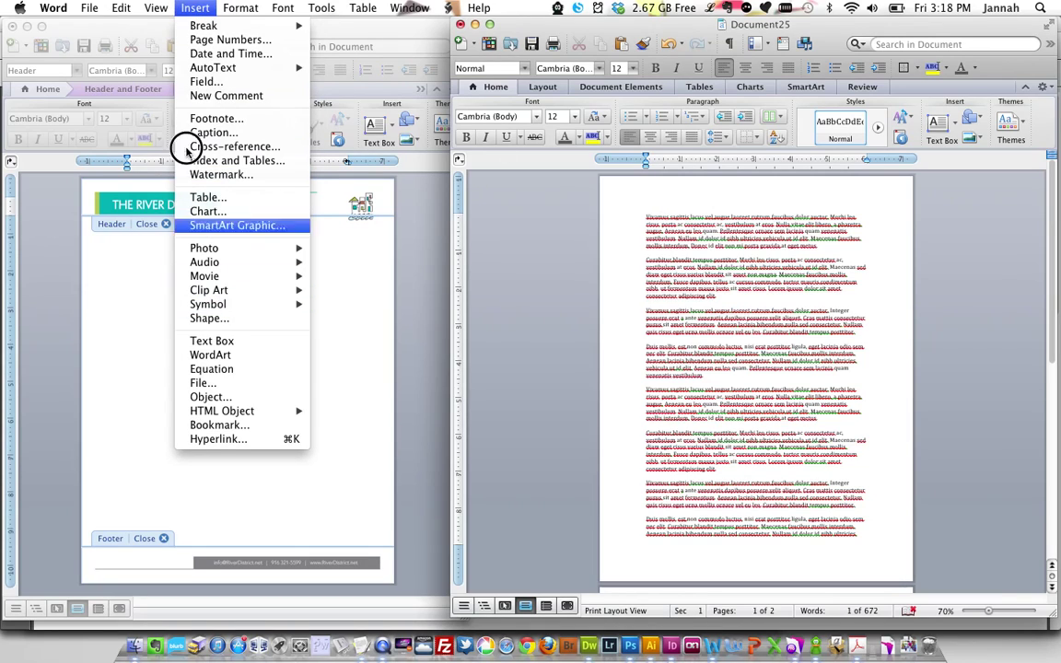
mouse_move(156, 8)
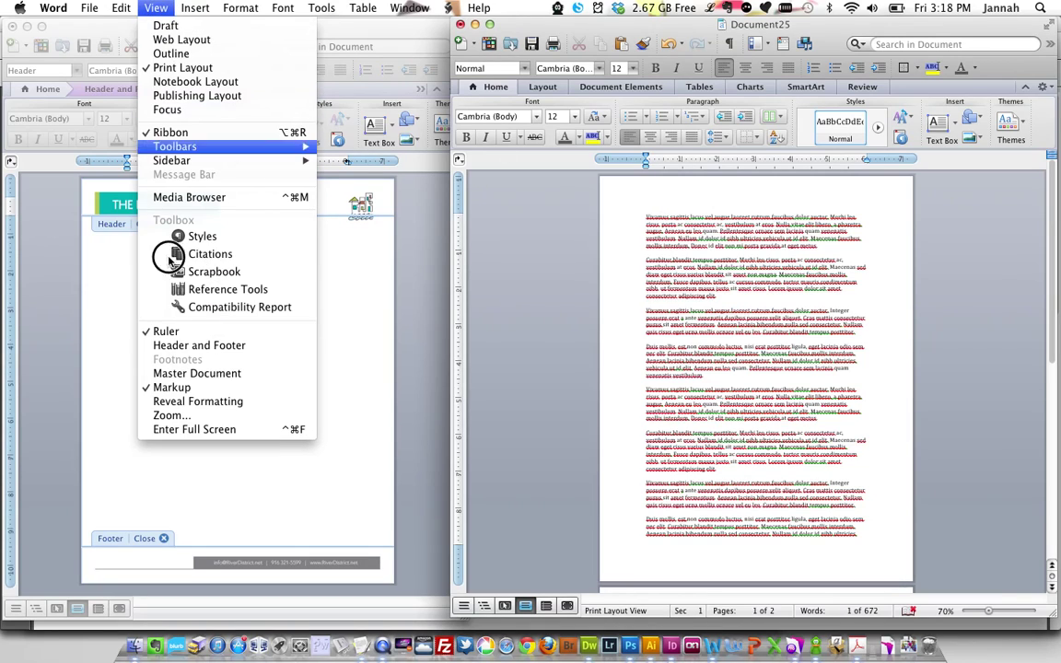
left_click(224, 346)
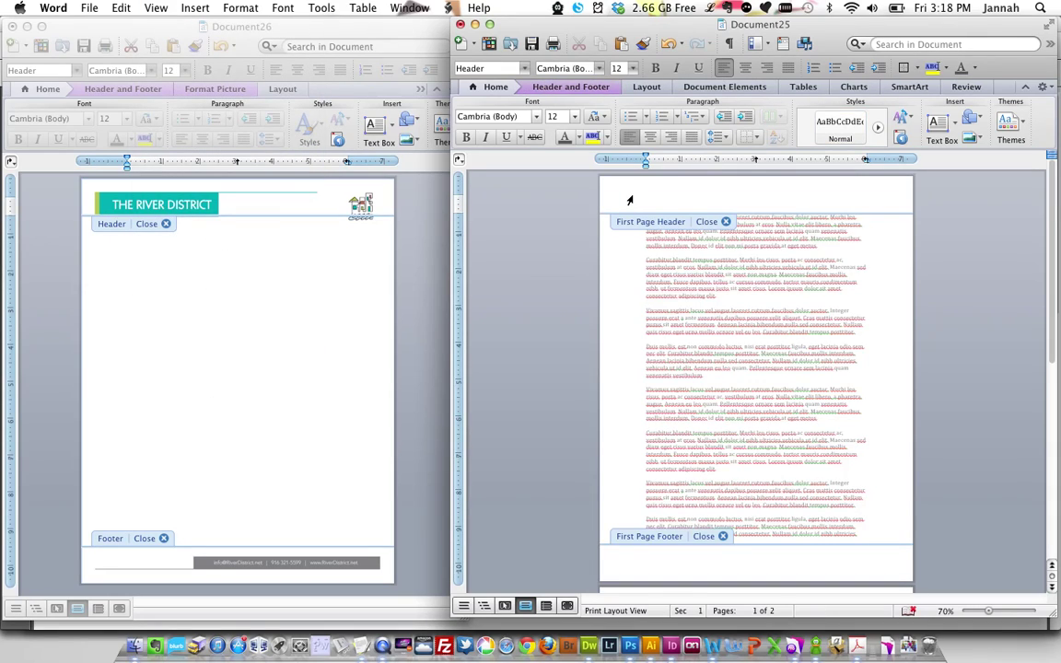
key("super+v")
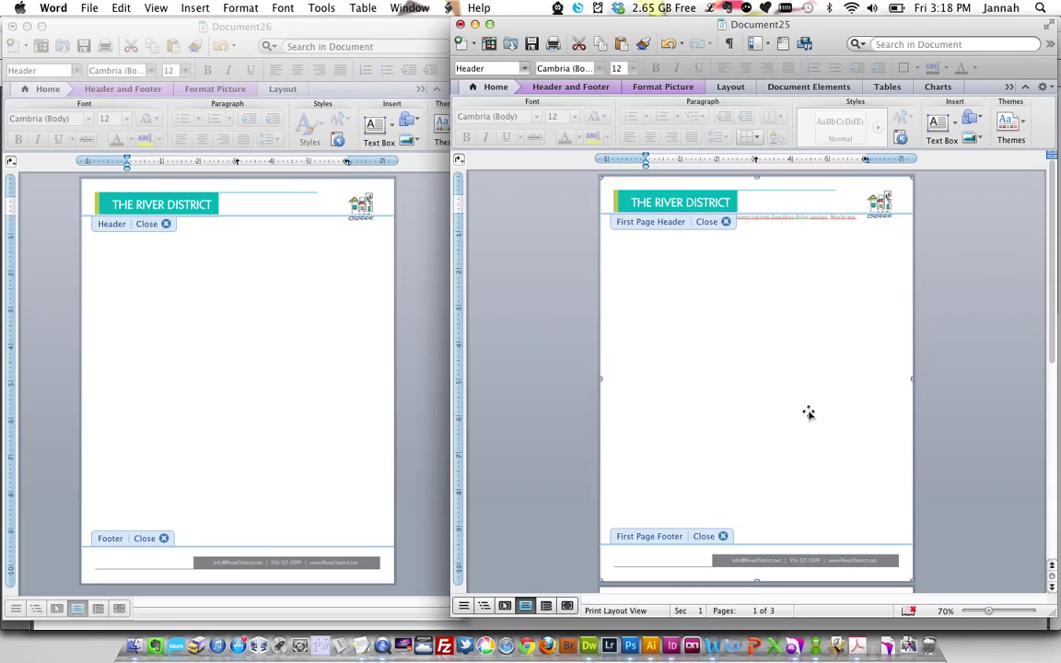
- Set the picture behind text, centred horizontally and vertically relative to the page, and close the header
right_click(692, 190)
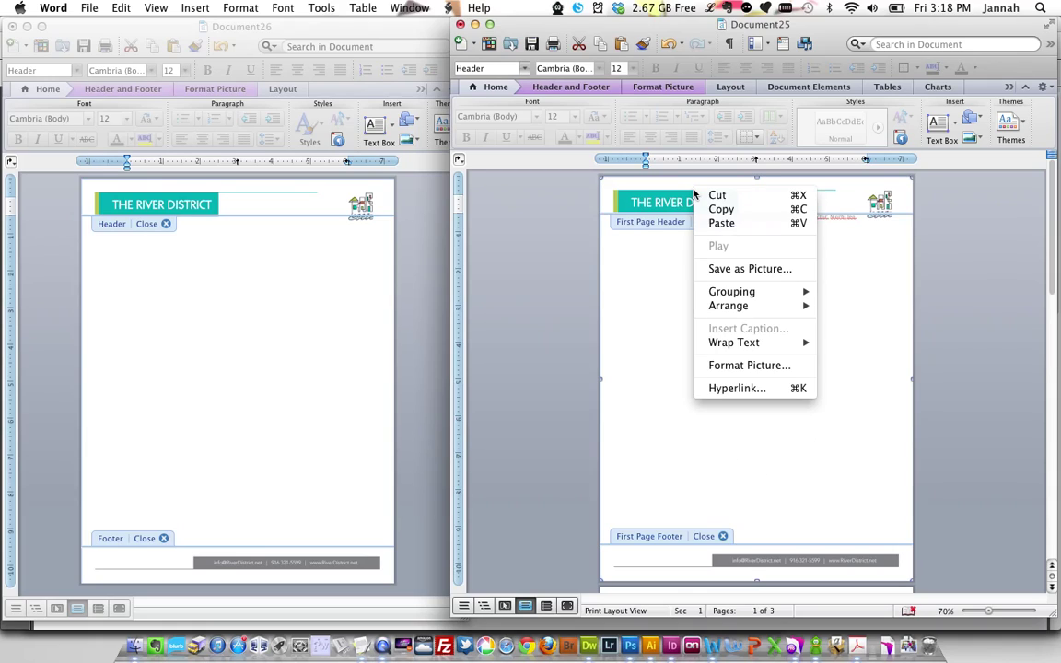
left_click(741, 366)
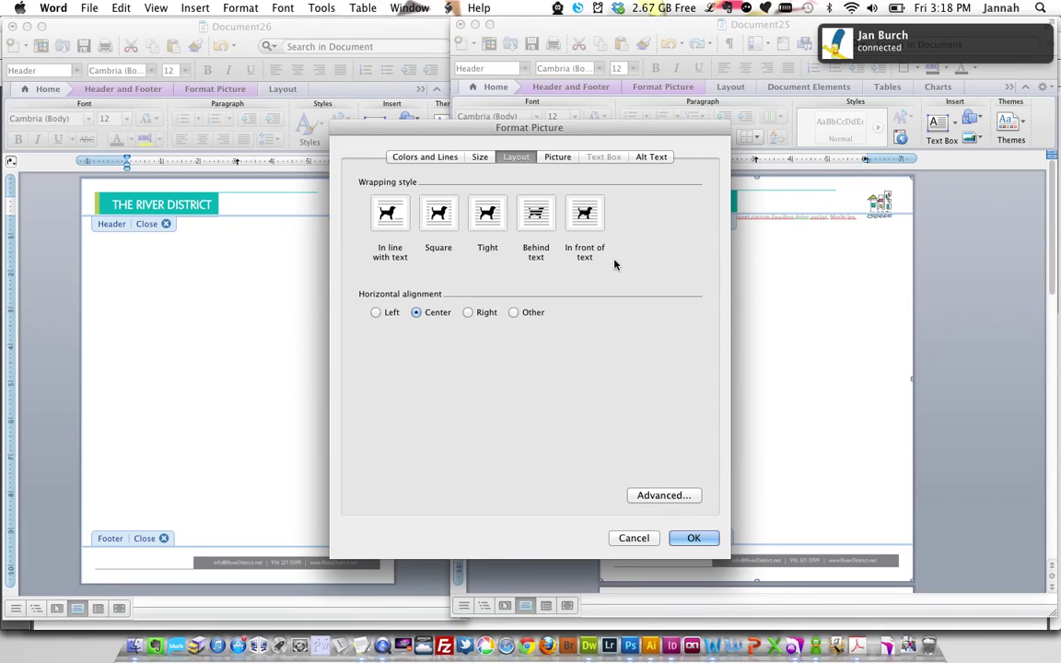
left_click(532, 215)
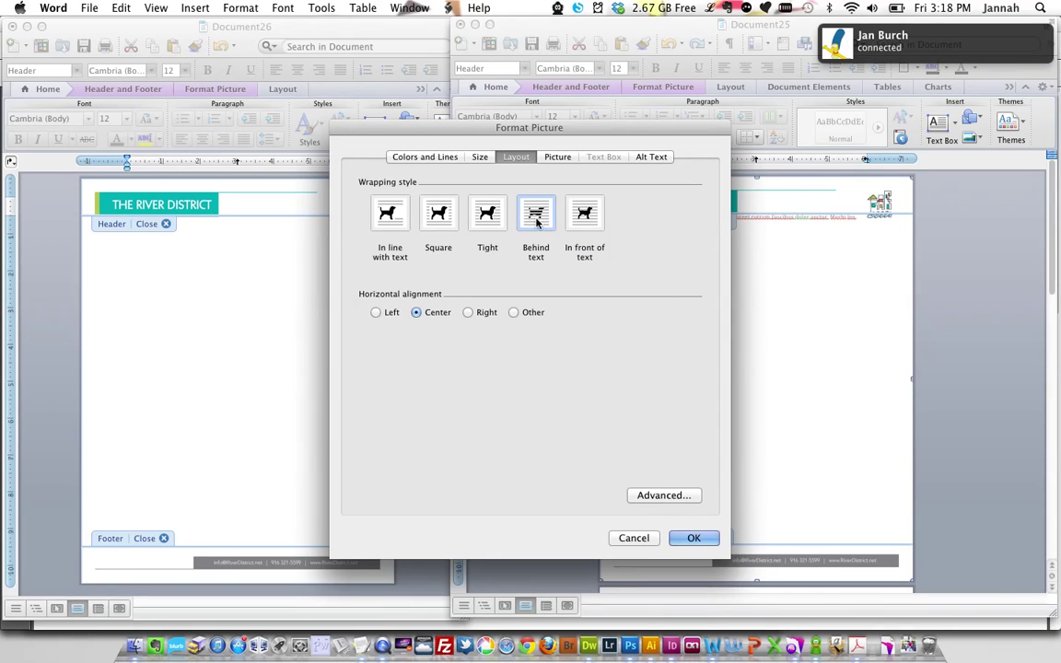
left_click(664, 496)
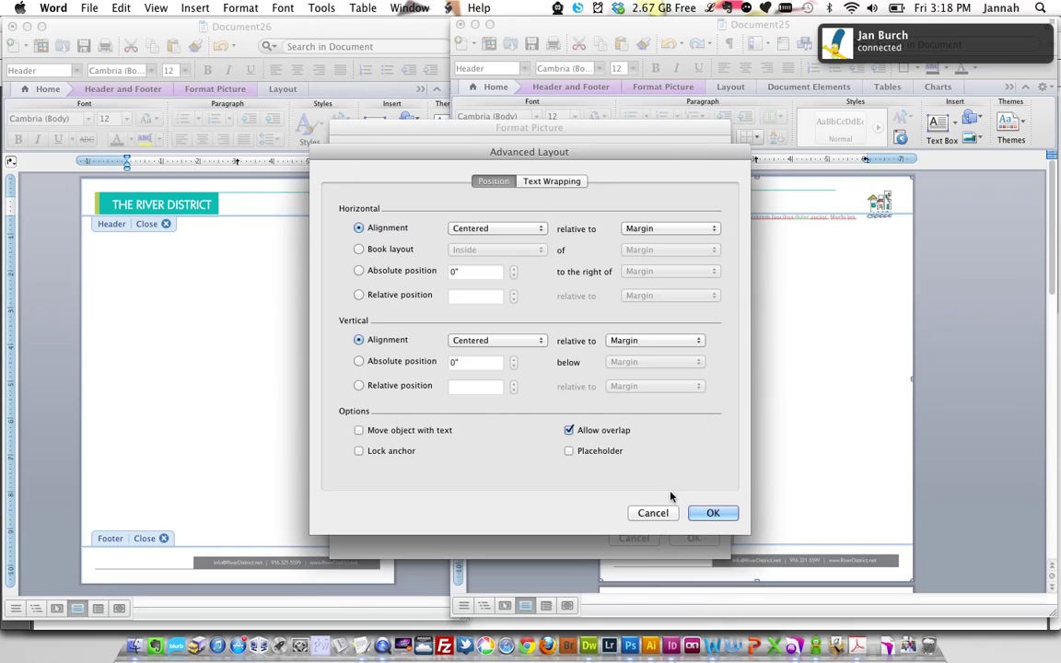
left_click(640, 230)
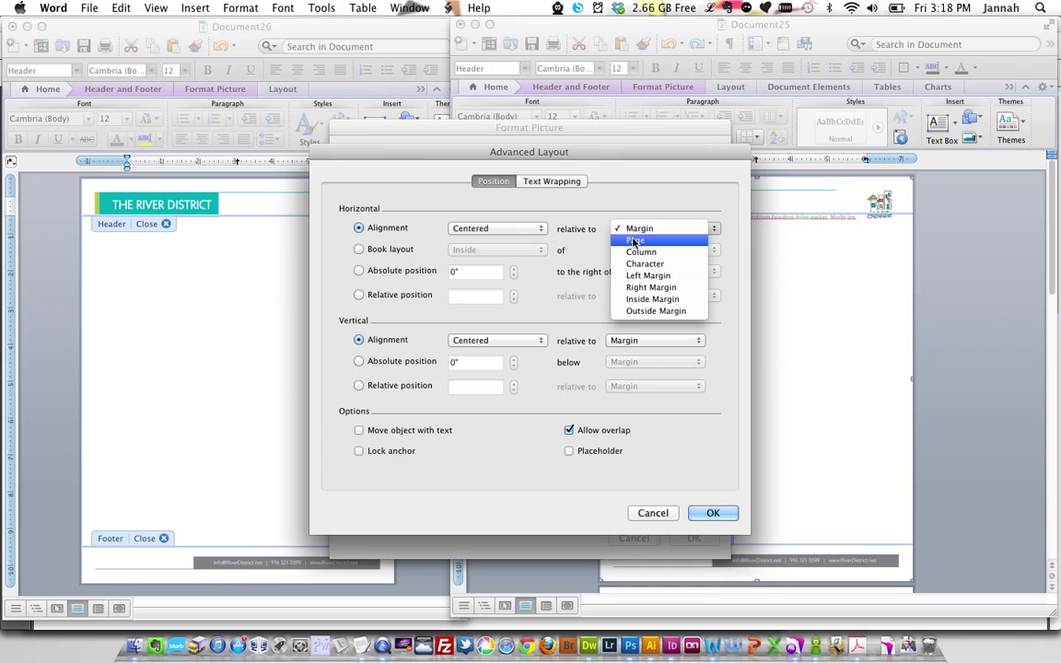
left_click(638, 241)
left_click(652, 340)
left_click(631, 352)
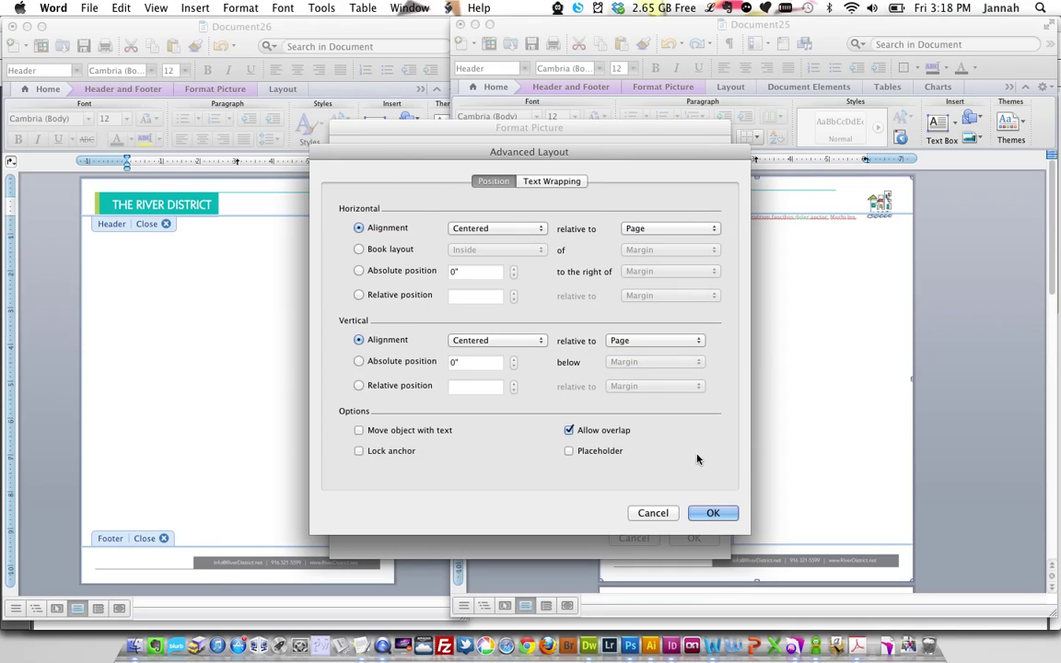
left_click(712, 513)
left_click(698, 541)
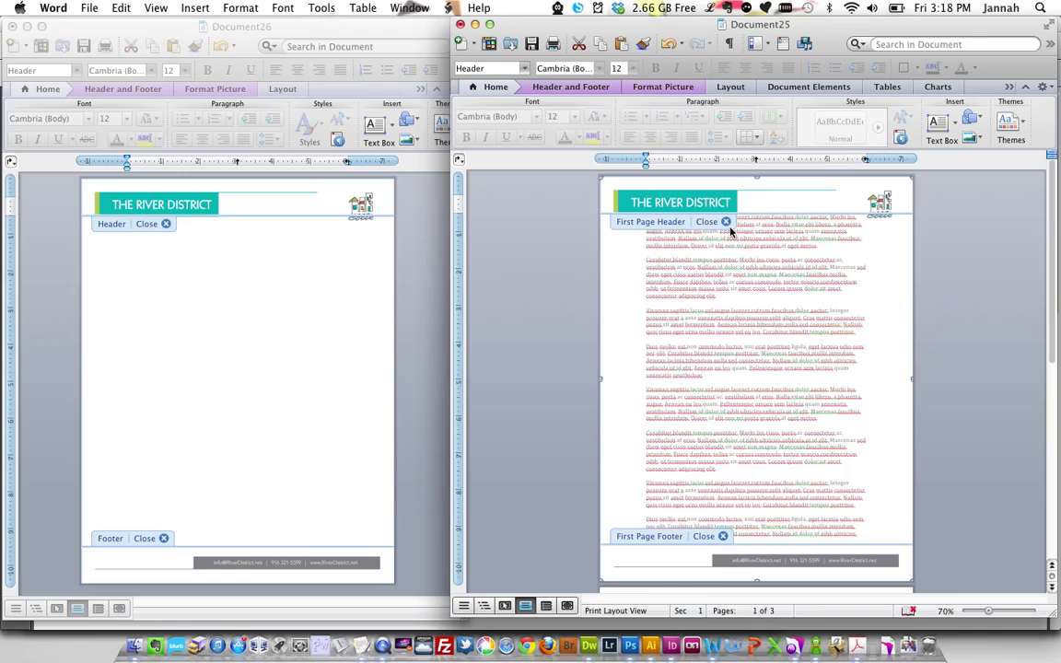
left_click(726, 223)
- Switch to Document26 and exit header and footer editing
scroll(822, 390, "down", 5)
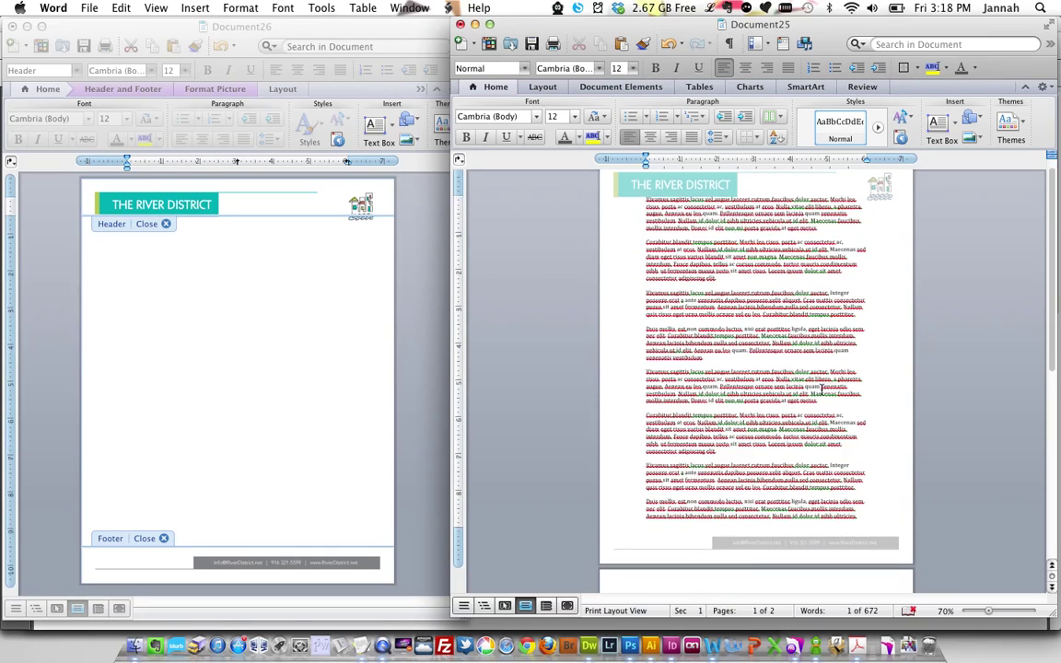
scroll(822, 391, "down", 3)
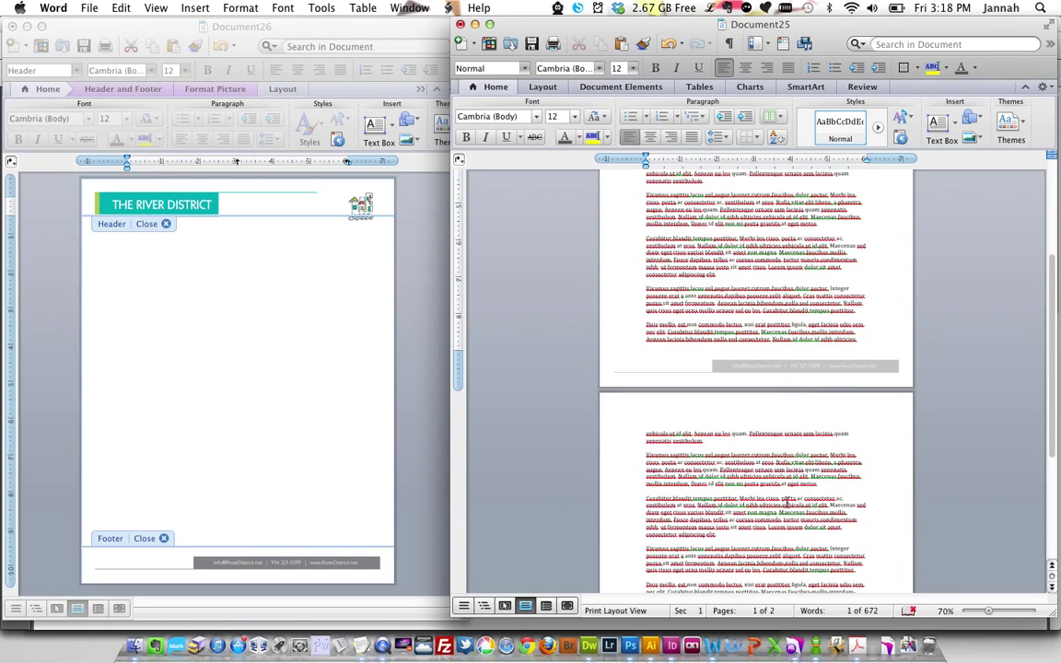
scroll(792, 428, "up", 5)
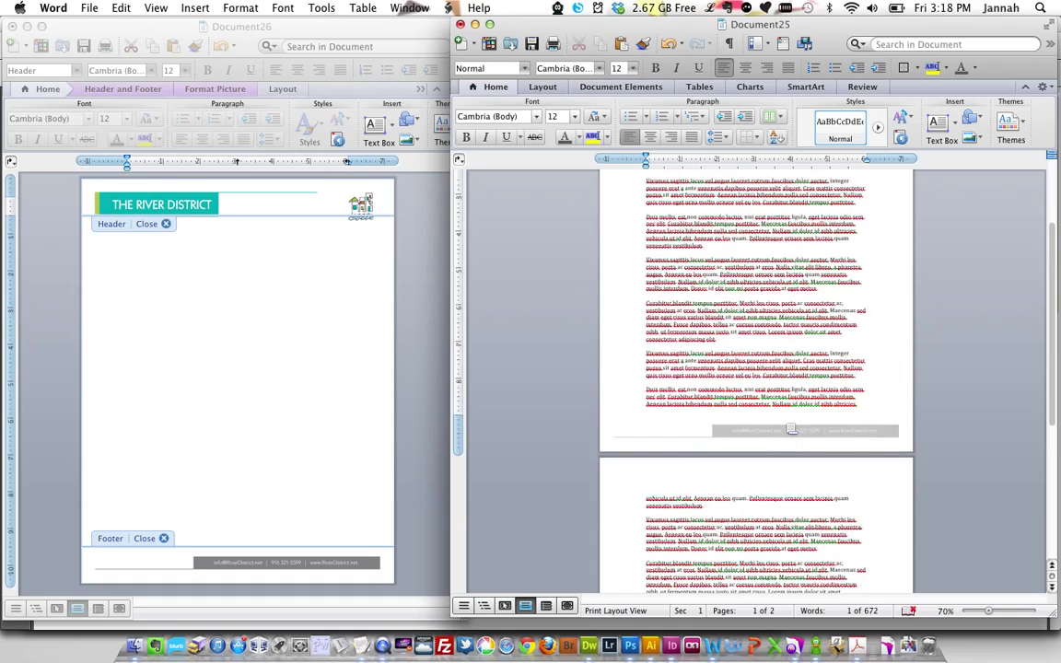
scroll(792, 429, "down", 4)
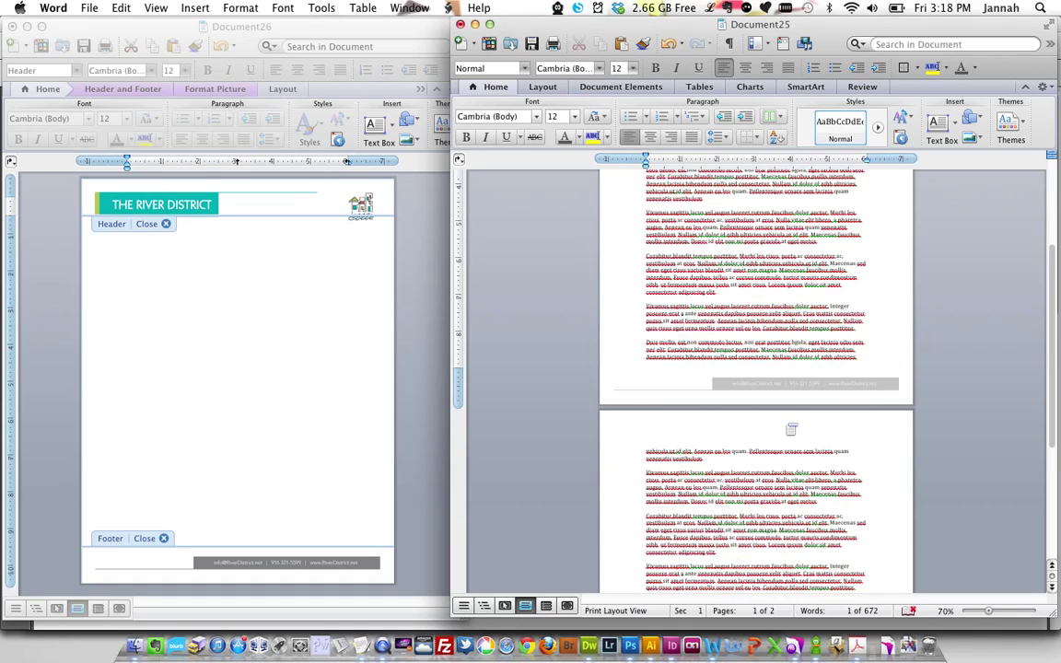
left_click(170, 346)
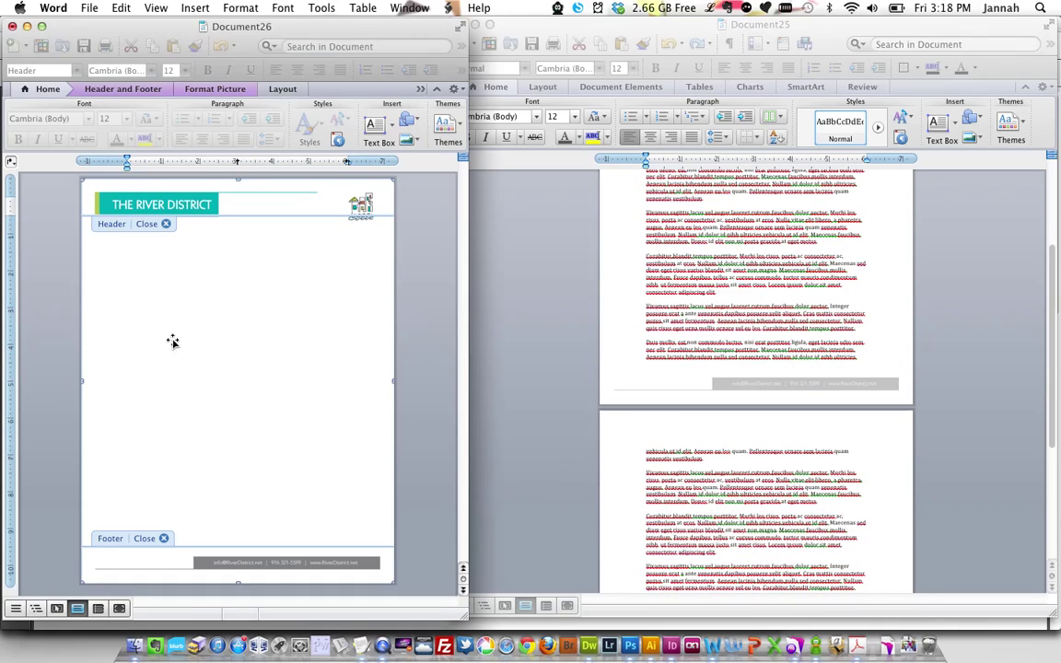
left_click(166, 225)
- Replace Document26's picture watermark with InsertbackgroundPage2.png
left_click(194, 7)
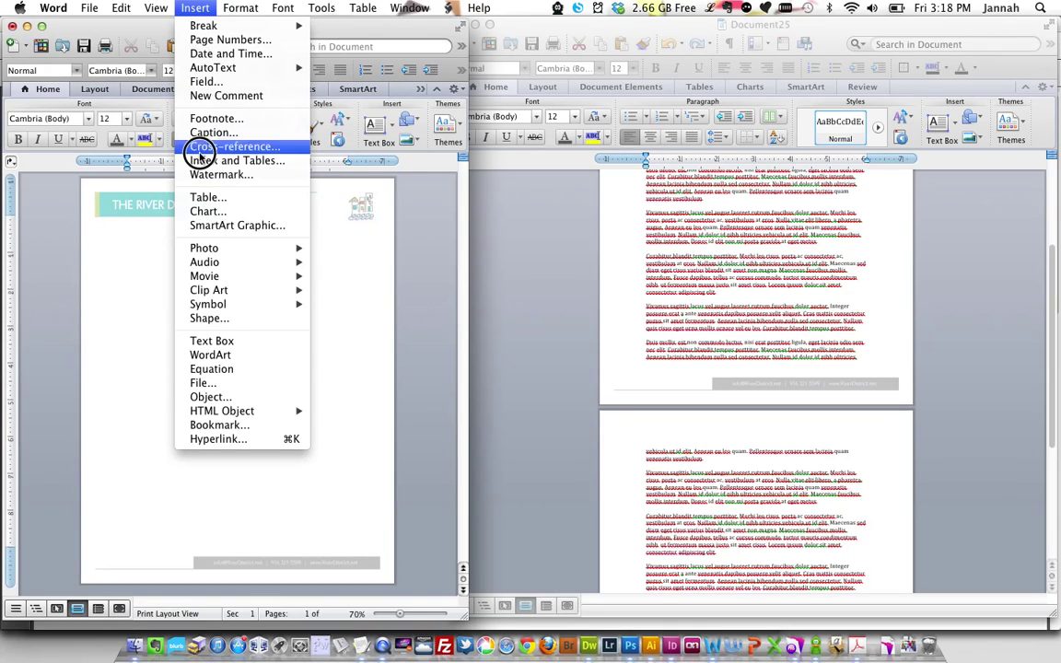
left_click(211, 181)
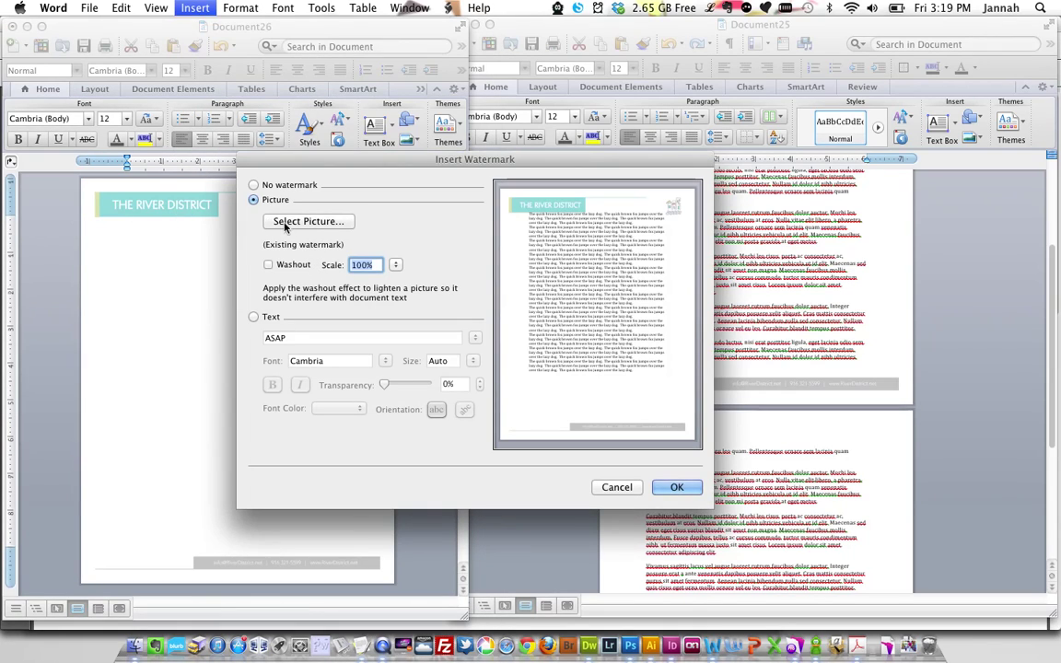
left_click(276, 223)
left_click(460, 244)
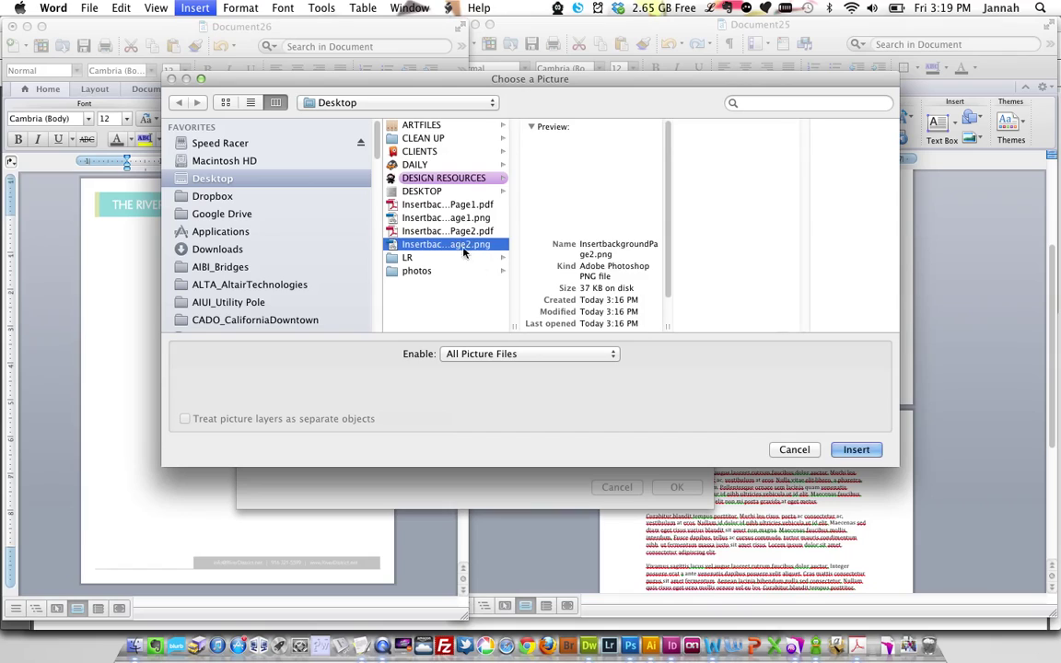
left_click(856, 449)
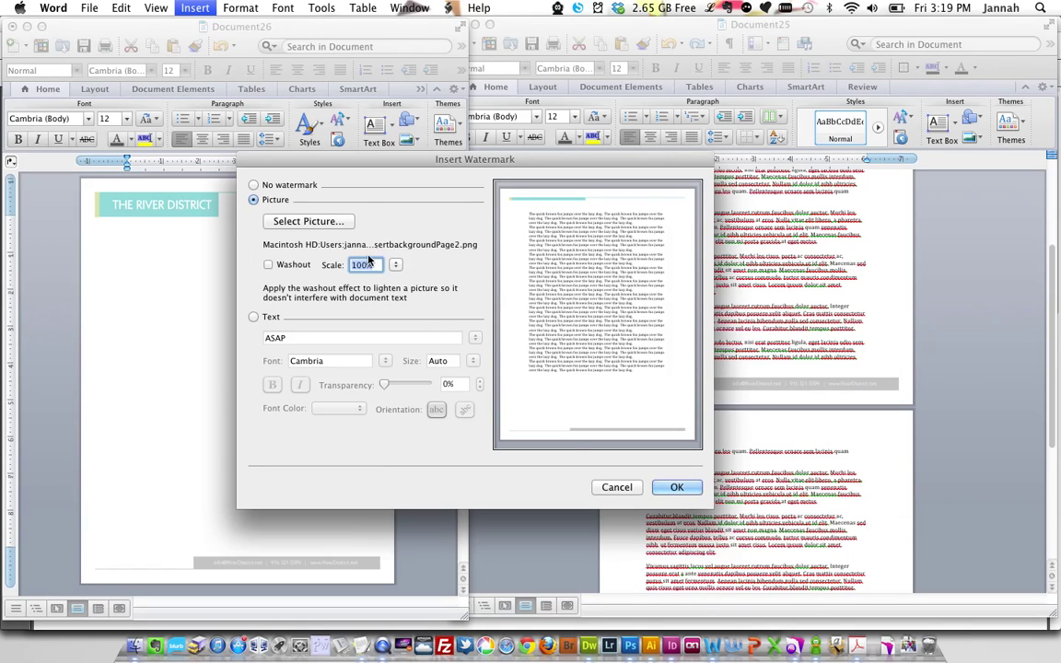
key("Return")
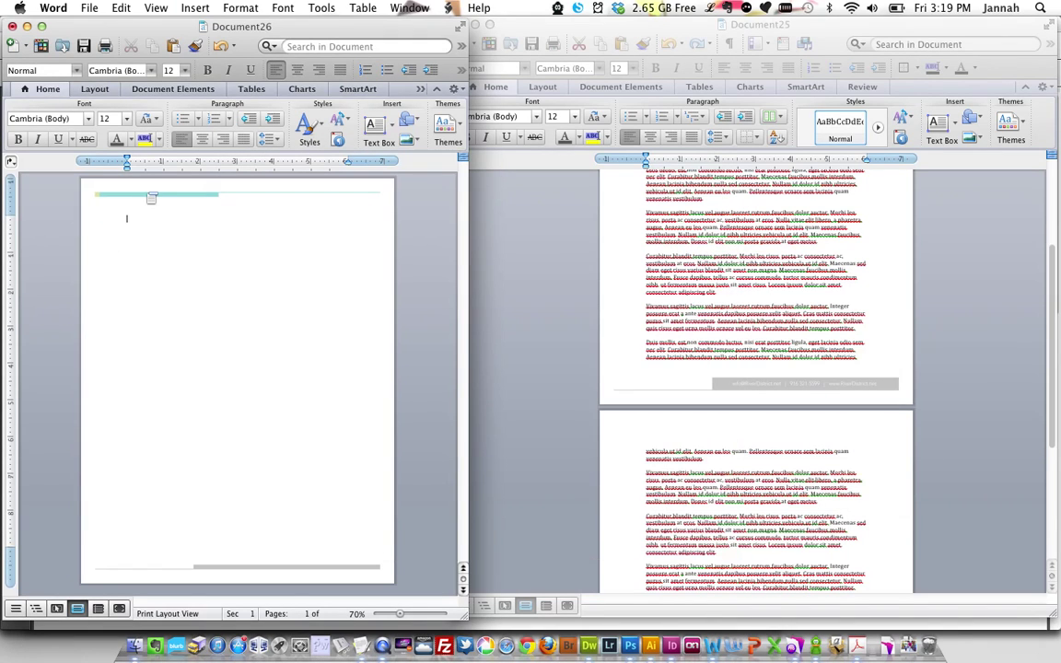
- Select the page-sized teal-bar picture in Document26's header, then return to Document25
double_click(153, 196)
left_click(146, 195)
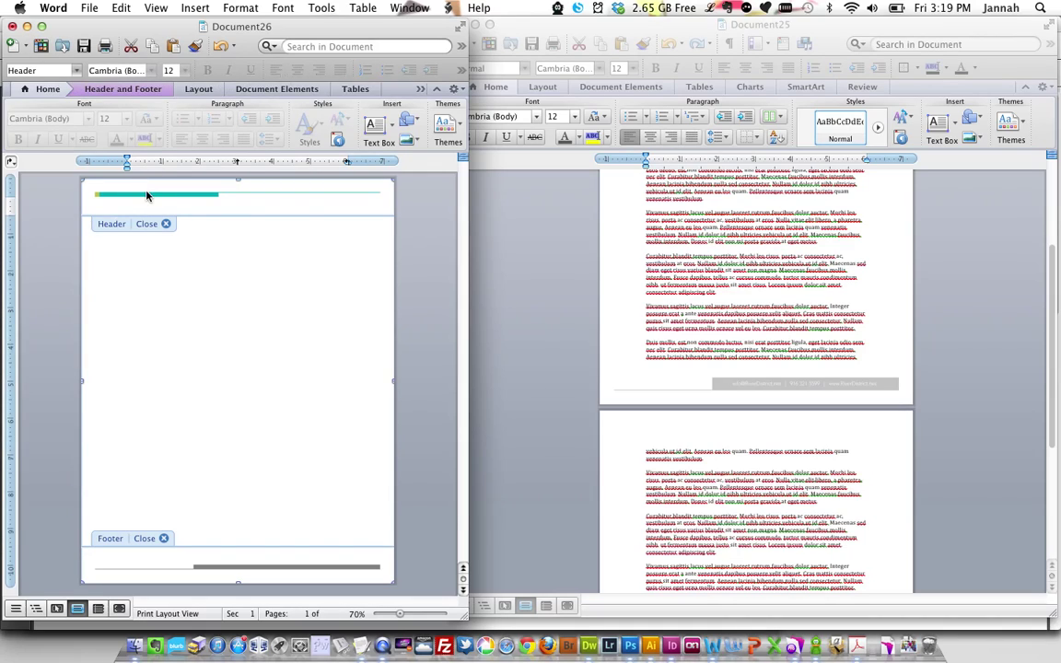
left_click(700, 300)
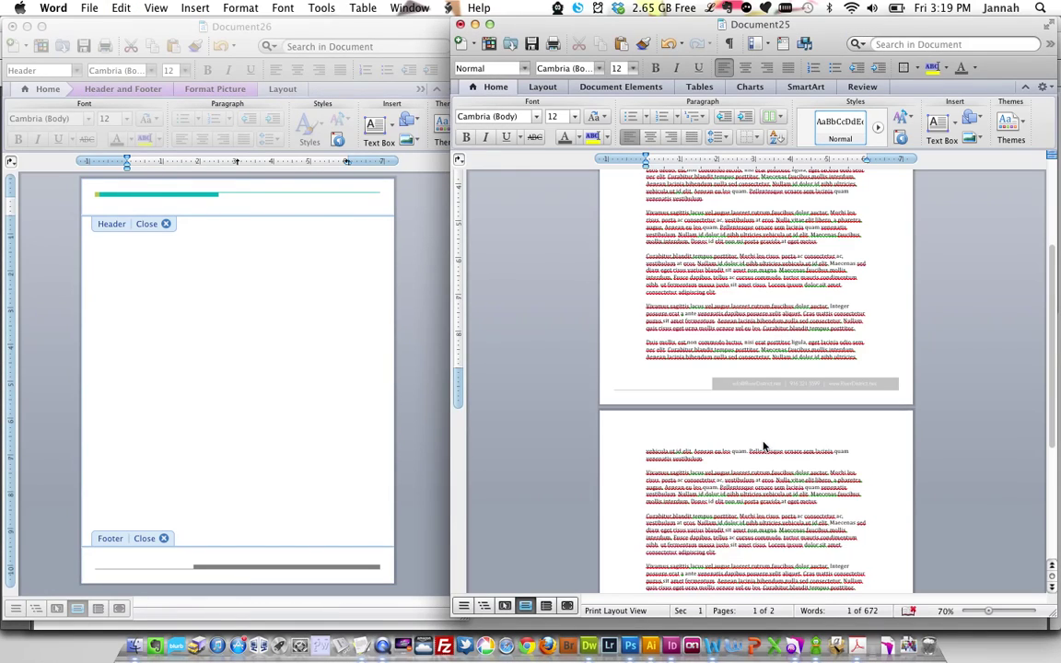
- Paste the teal-bar background graphic into page 2's header in Document25
left_click(765, 449)
left_click(155, 7)
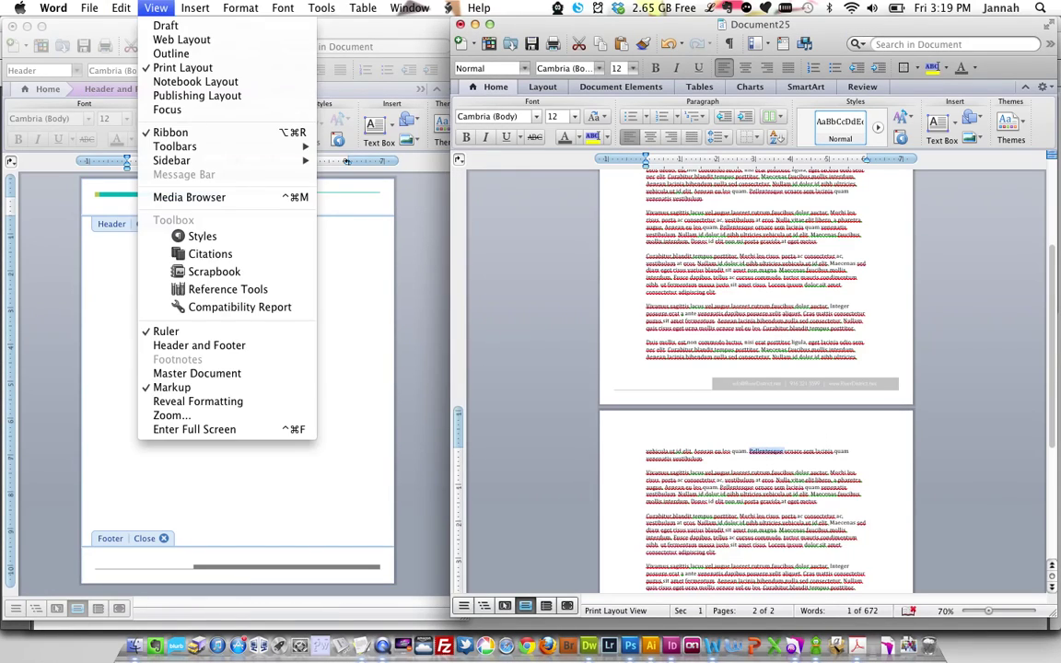
left_click(199, 346)
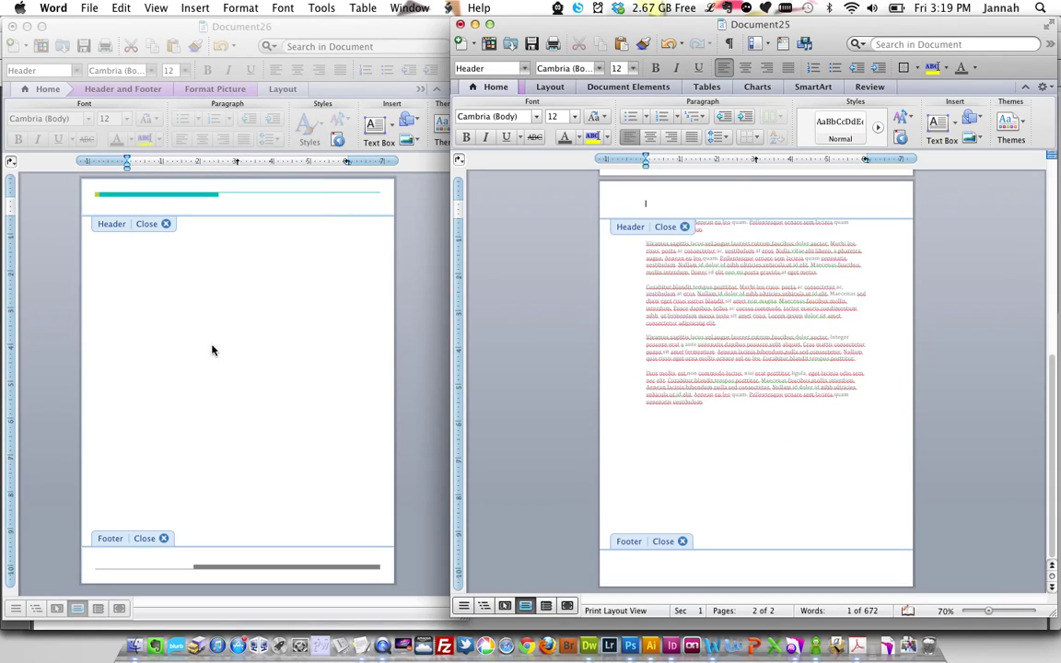
key("super+v")
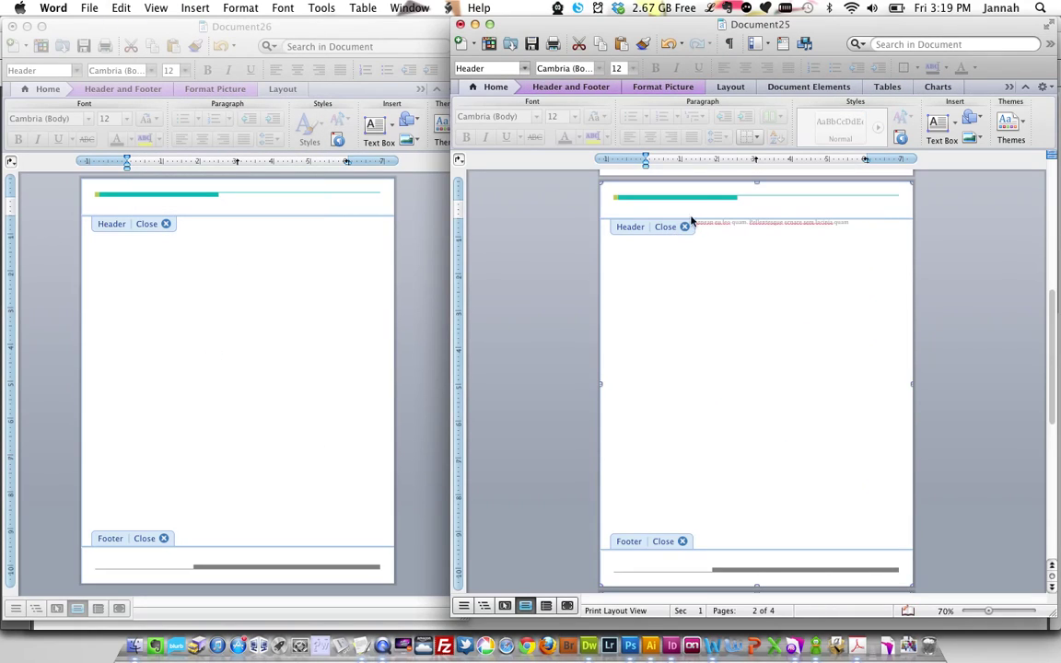
- Format the teal-bar picture Behind text, aligned Left and Top relative to the Page
right_click(699, 199)
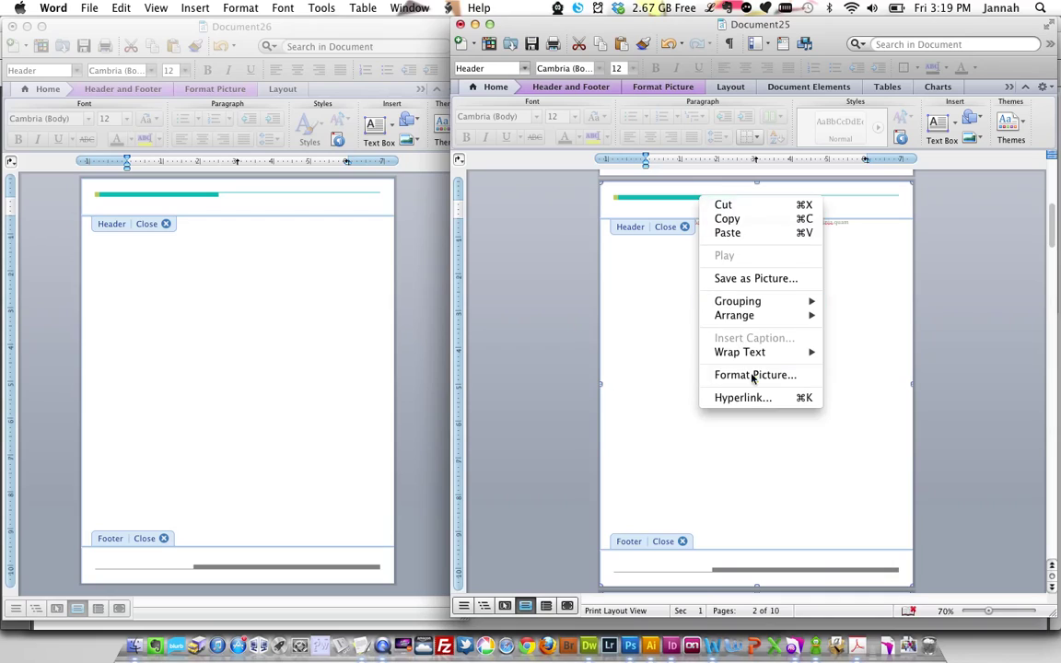
left_click(759, 374)
left_click(536, 219)
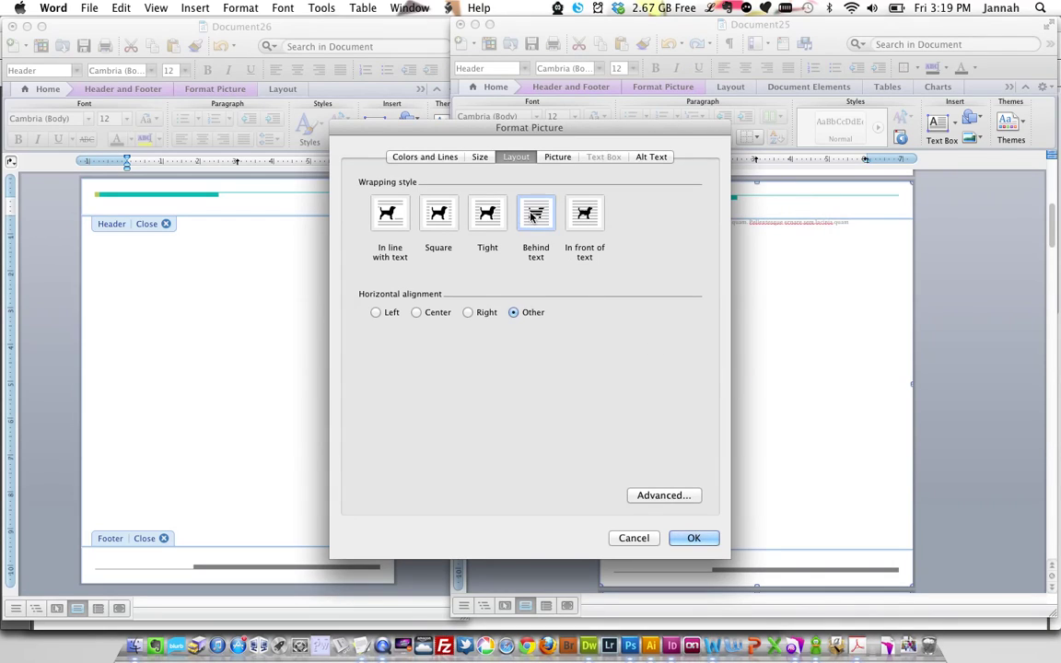
left_click(659, 496)
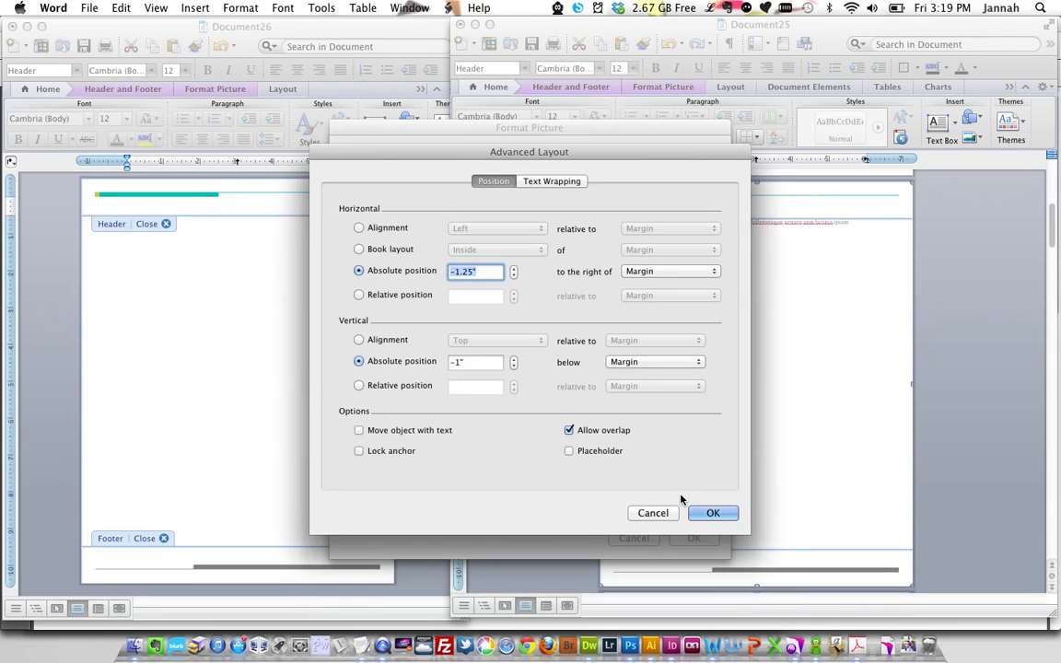
left_click(359, 228)
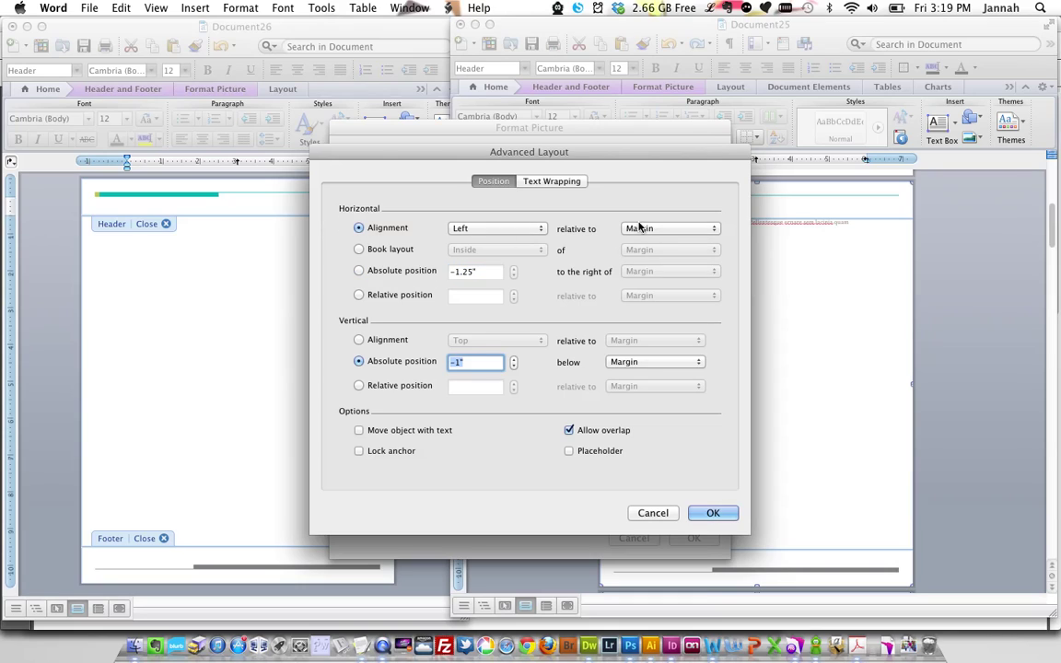
left_click(670, 229)
left_click(645, 241)
left_click(358, 340)
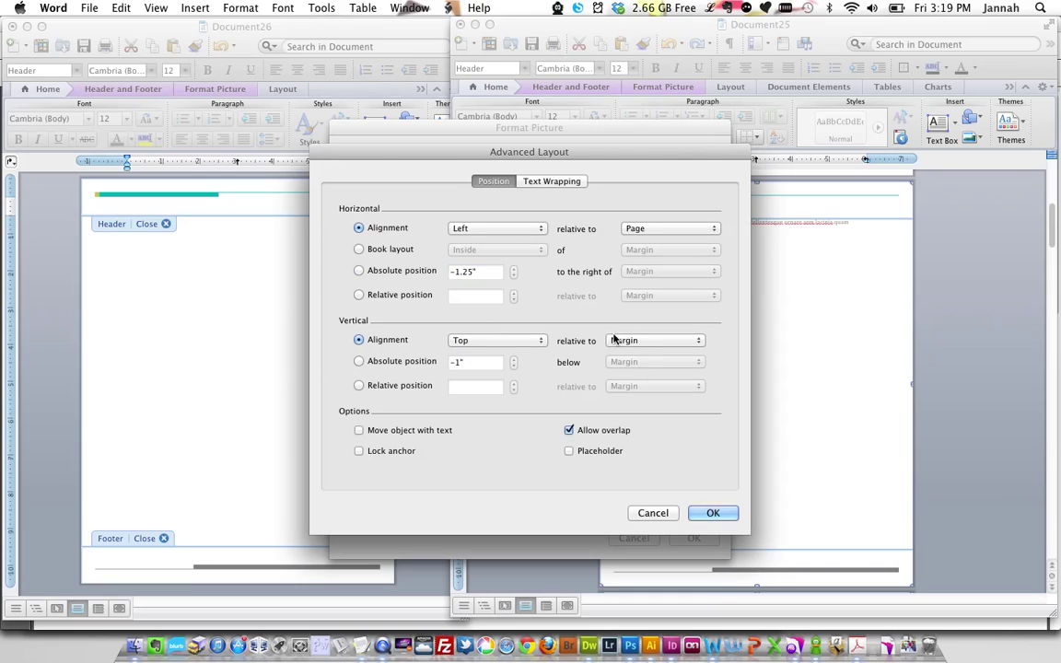
left_click(611, 341)
left_click(632, 355)
left_click(723, 514)
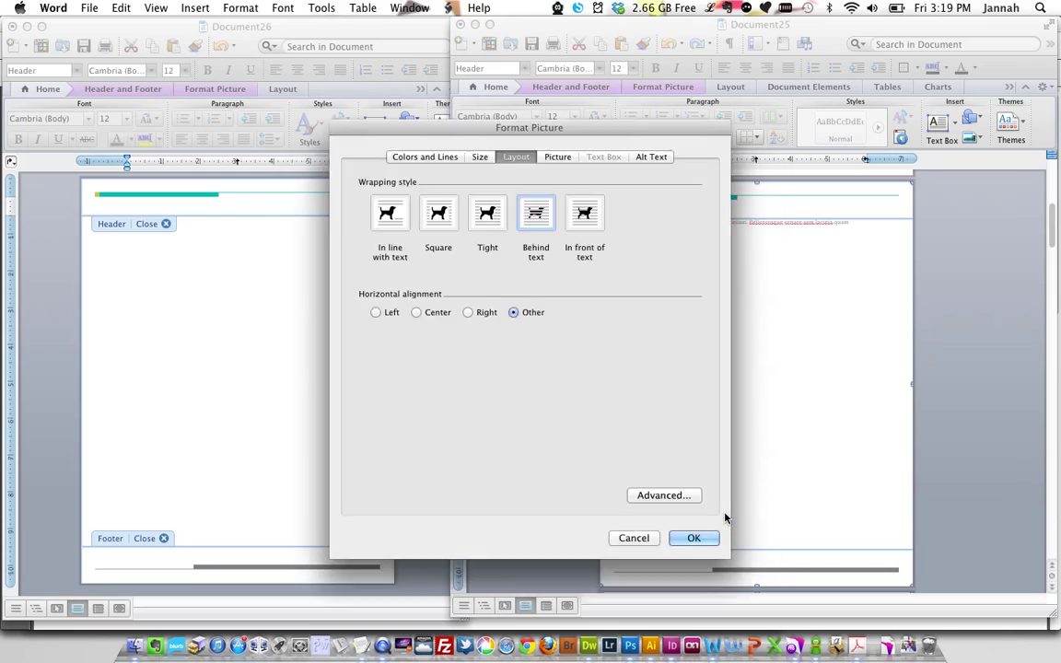
left_click(697, 539)
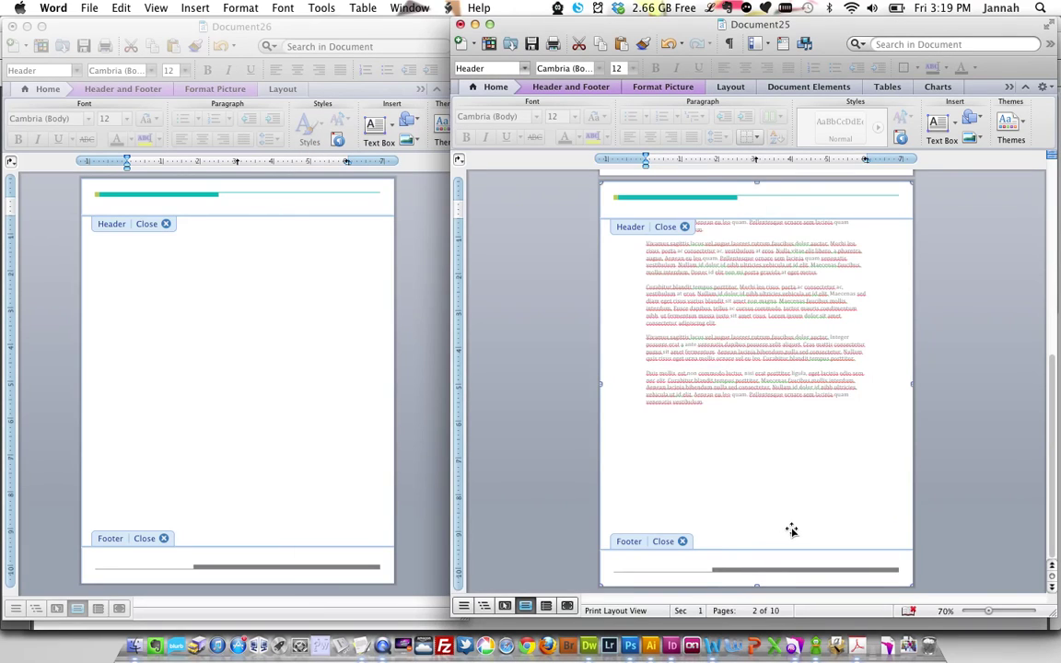
- Close header and footer editing to return to the document body
scroll(784, 523, "up", 3)
left_click(684, 281)
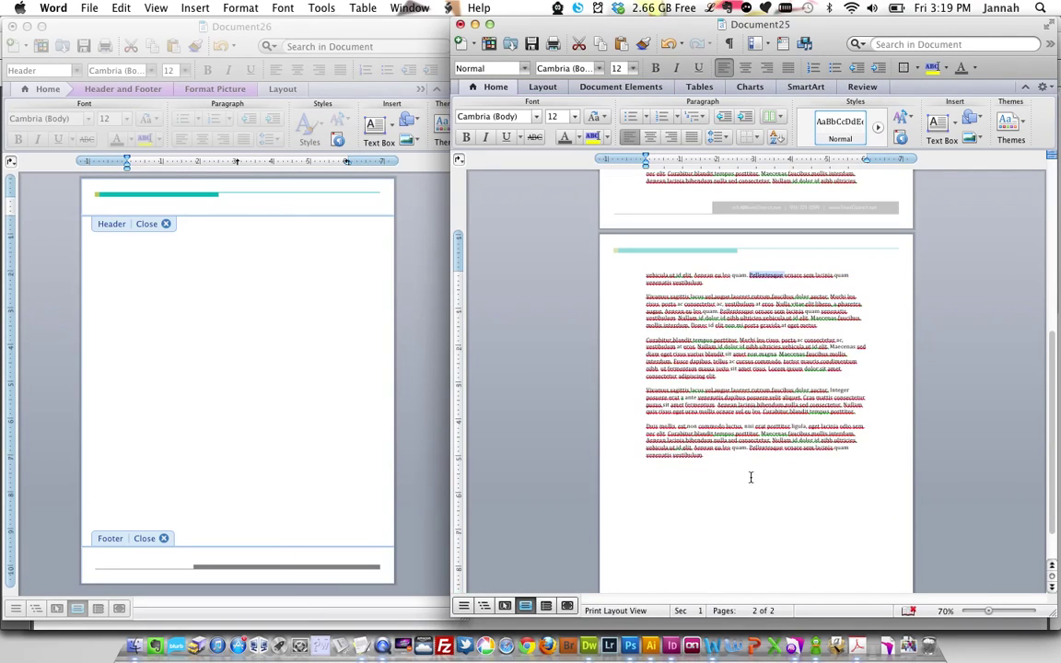
scroll(751, 477, "up", 10)
- Set Document25's header distance from edge to 1.5" in the Document Margins settings
scroll(751, 479, "up", 6)
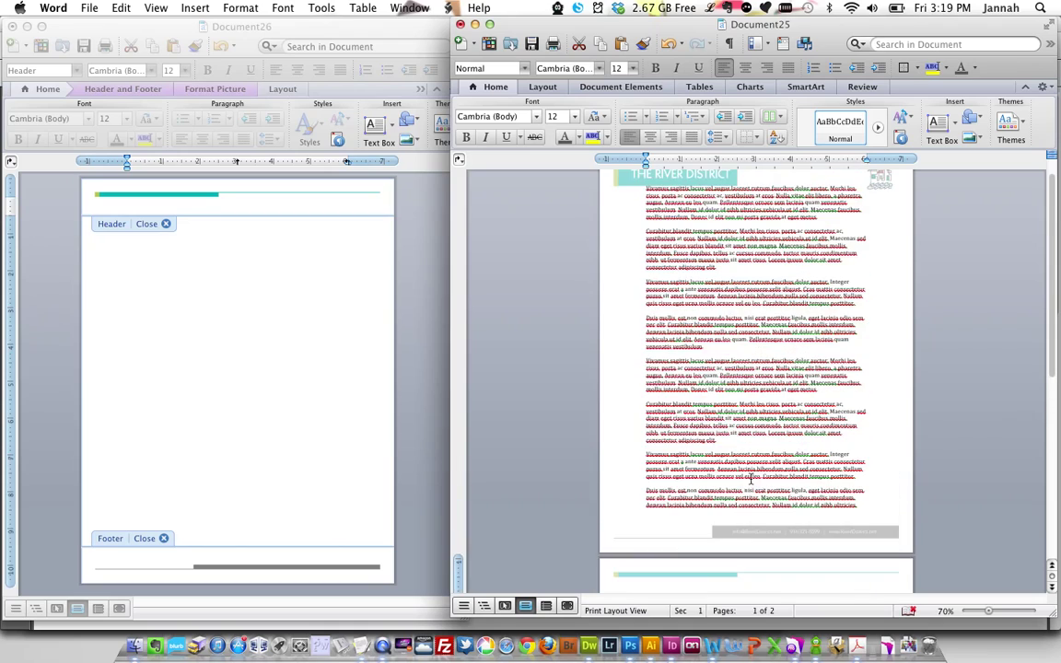
scroll(751, 478, "down", 8)
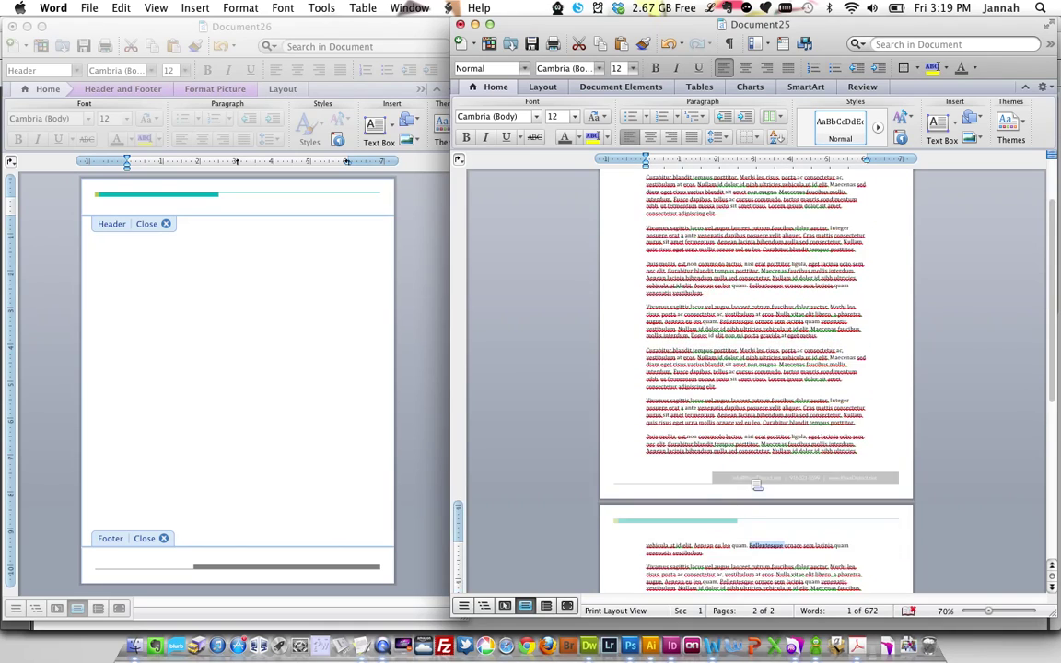
scroll(751, 478, "up", 8)
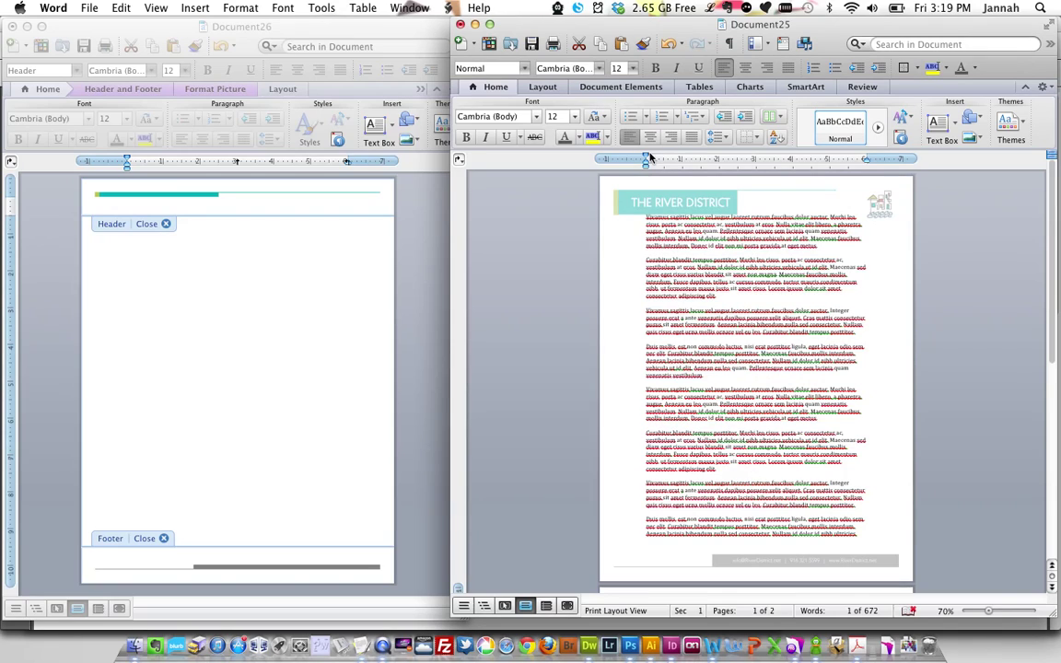
left_click(234, 9)
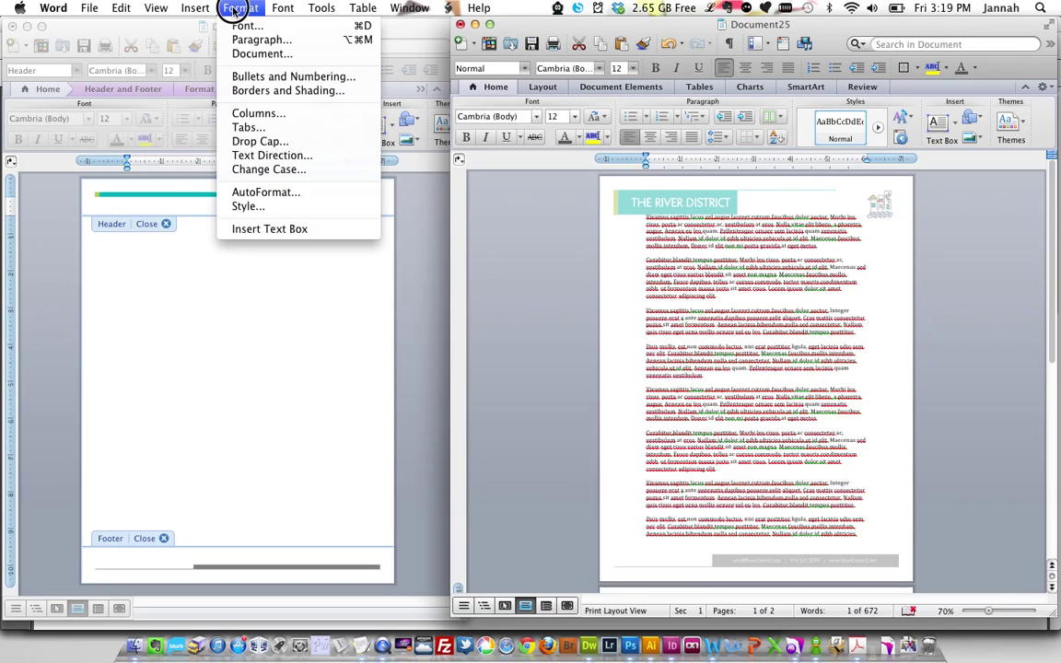
left_click(241, 54)
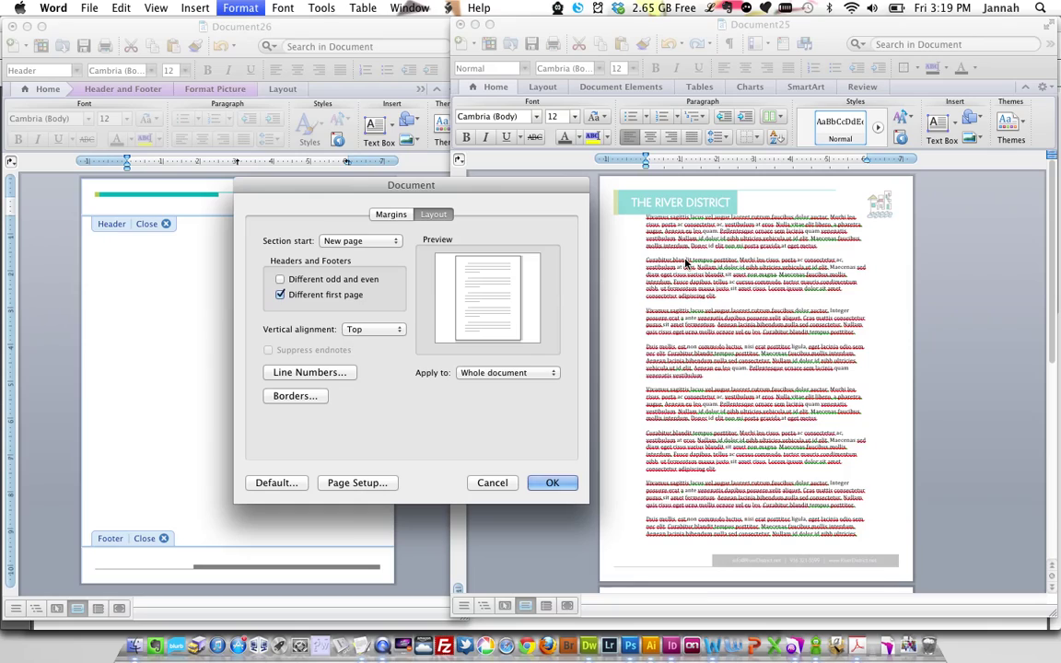
left_click(391, 213)
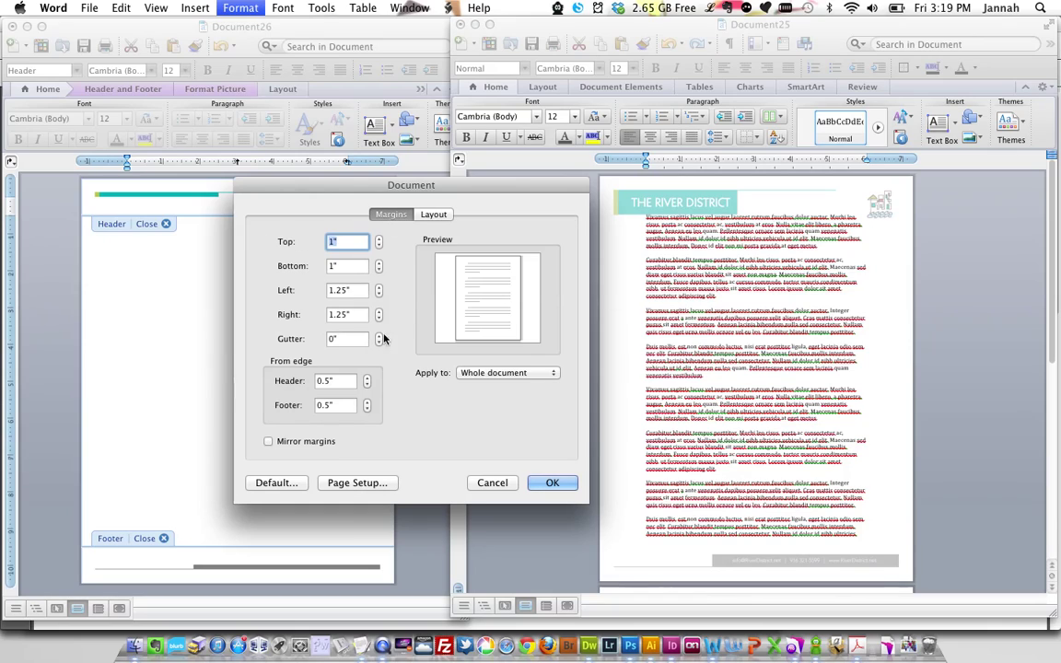
left_click(319, 383)
key("Delete")
type("1")
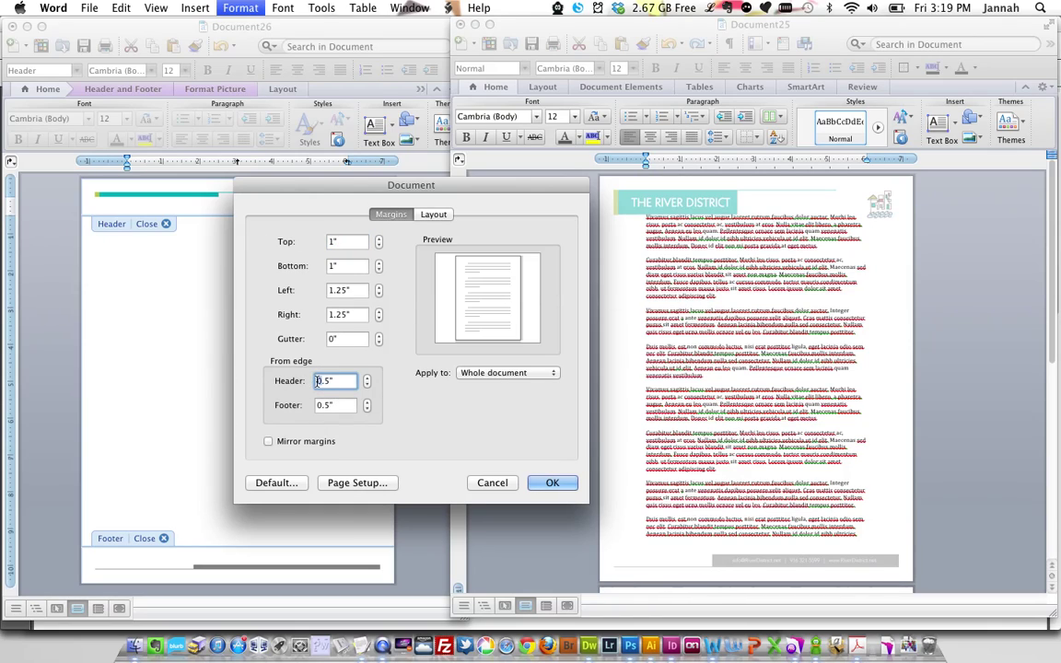
left_click(317, 406)
left_click(552, 483)
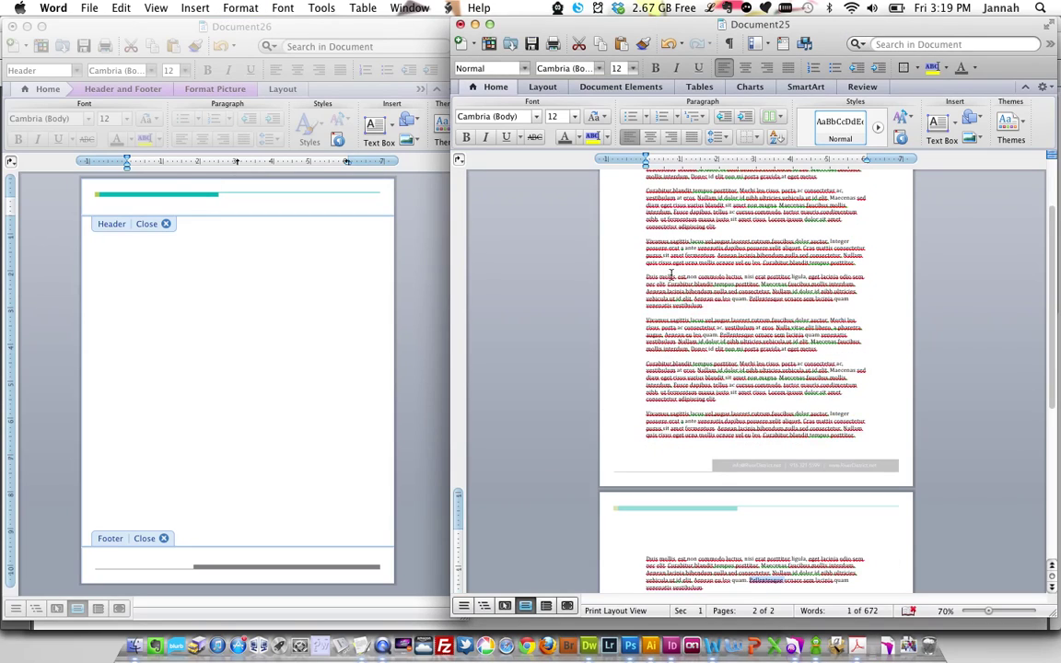
scroll(795, 493, "down", 5)
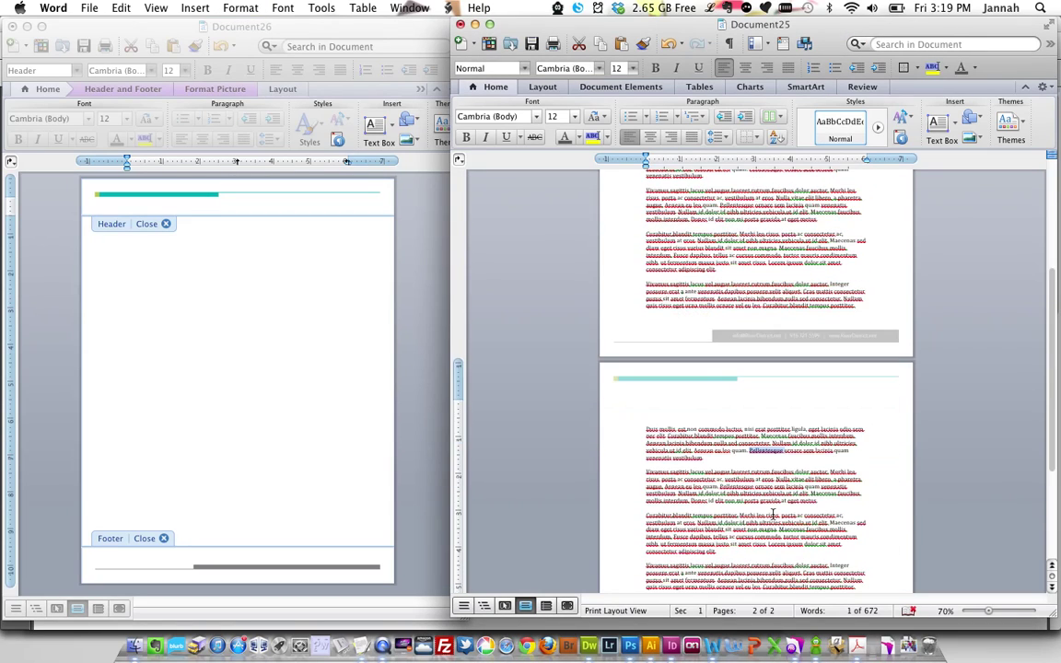
scroll(775, 516, "up", 3)
scroll(774, 513, "up", 6)
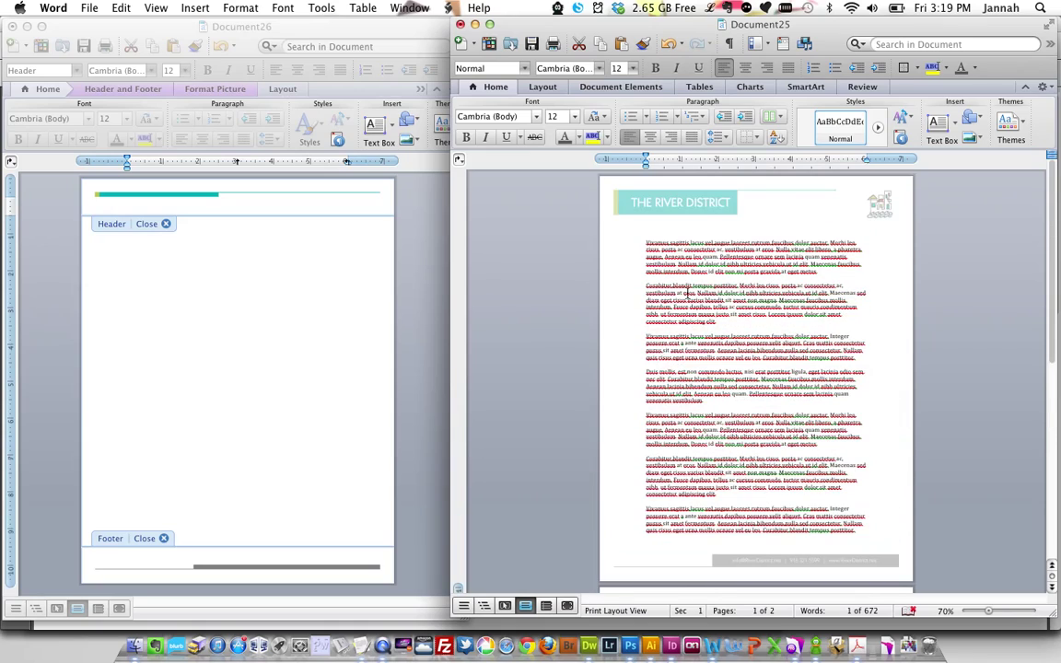